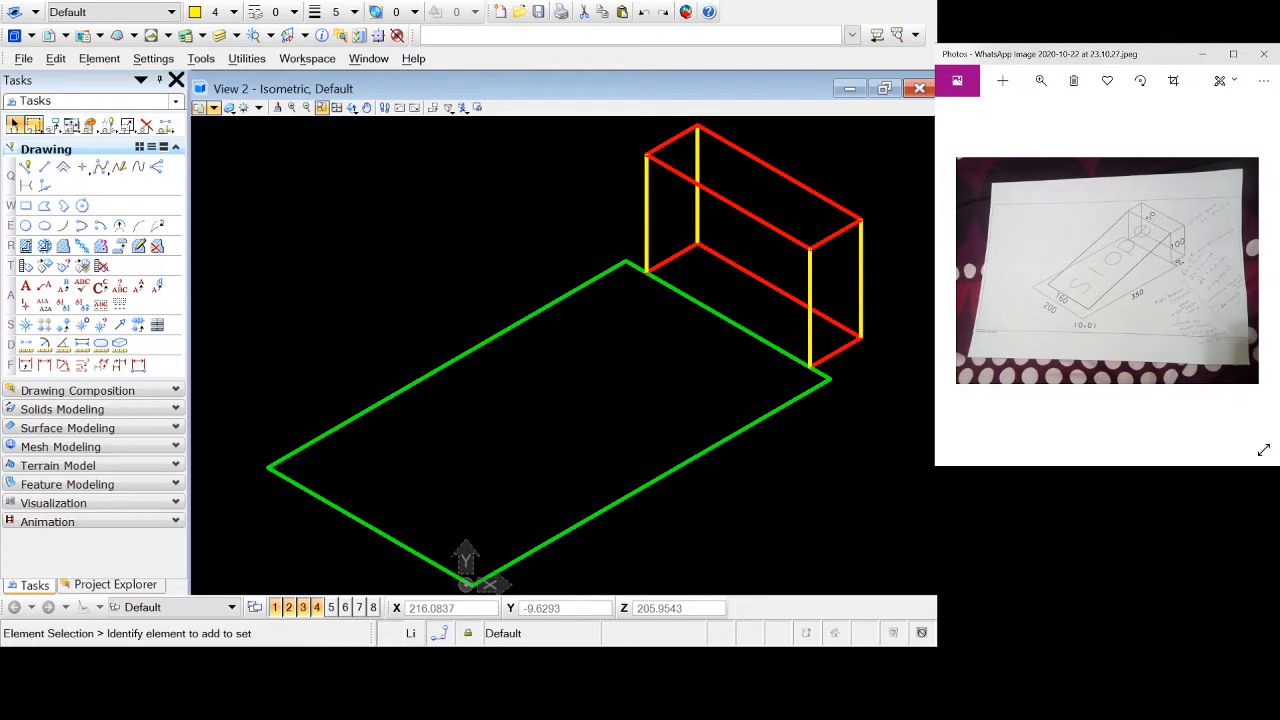
click(26, 205)
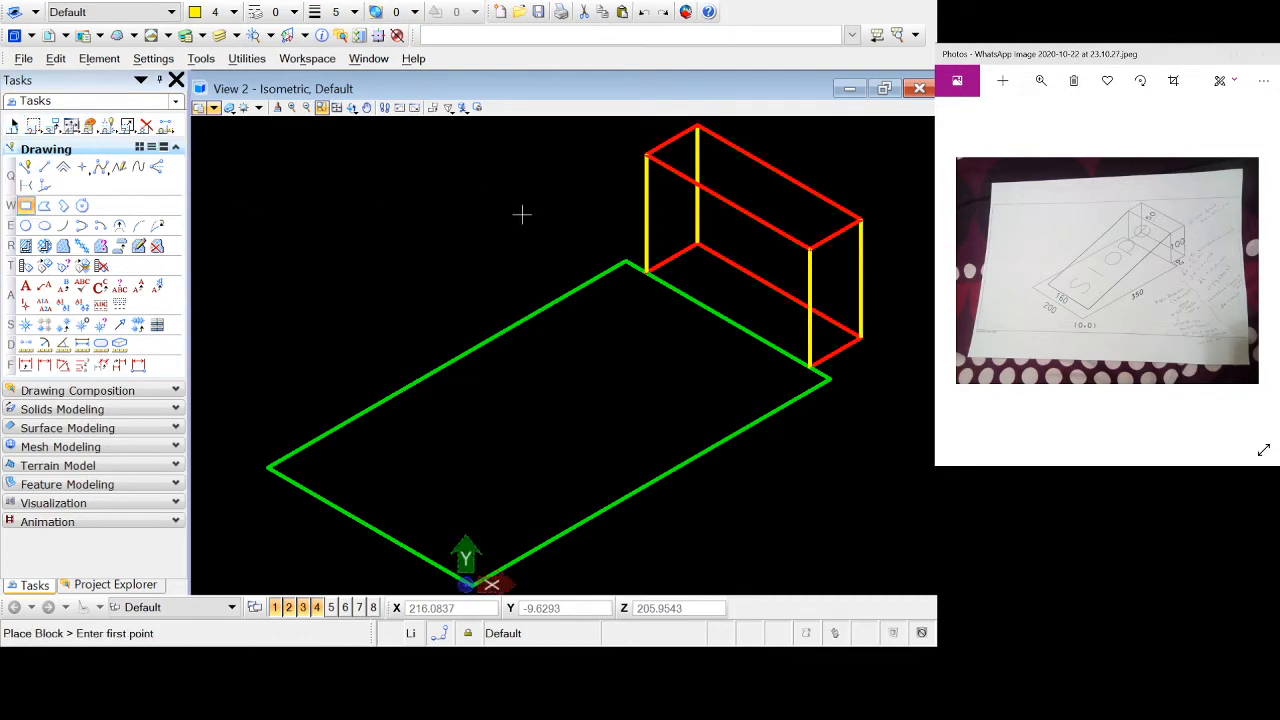
click(647, 154)
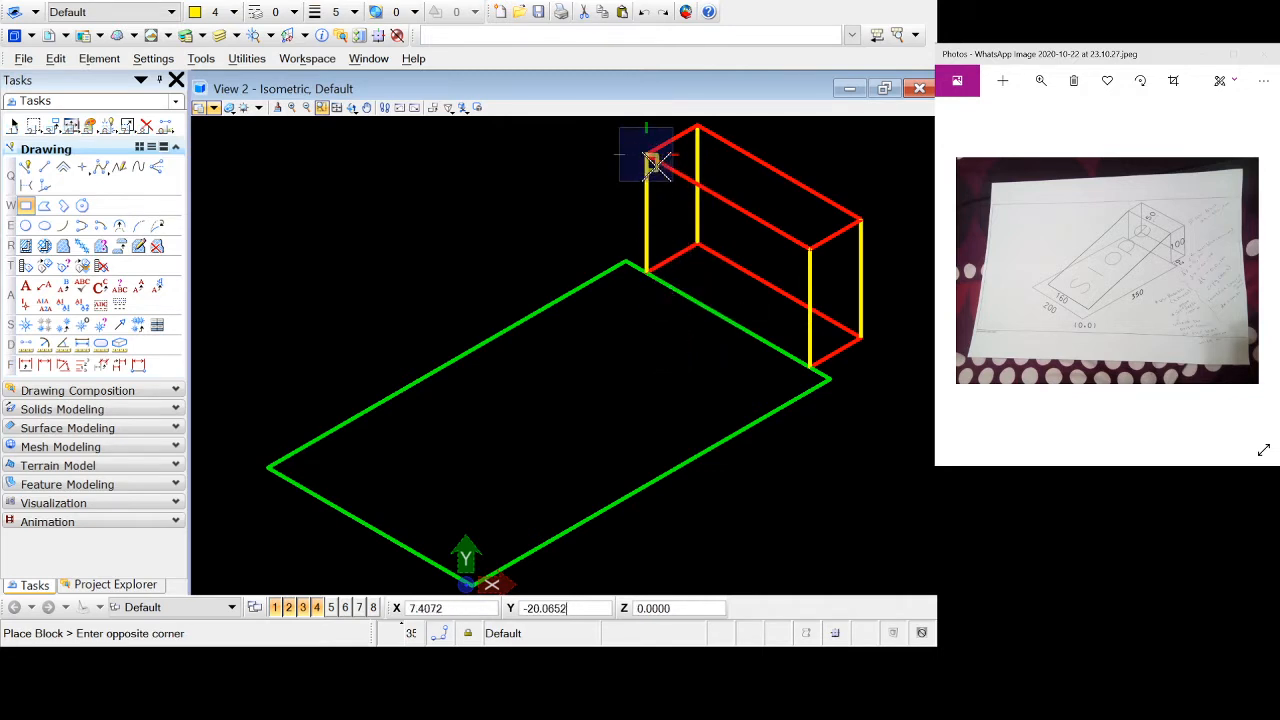
right_click(657, 157)
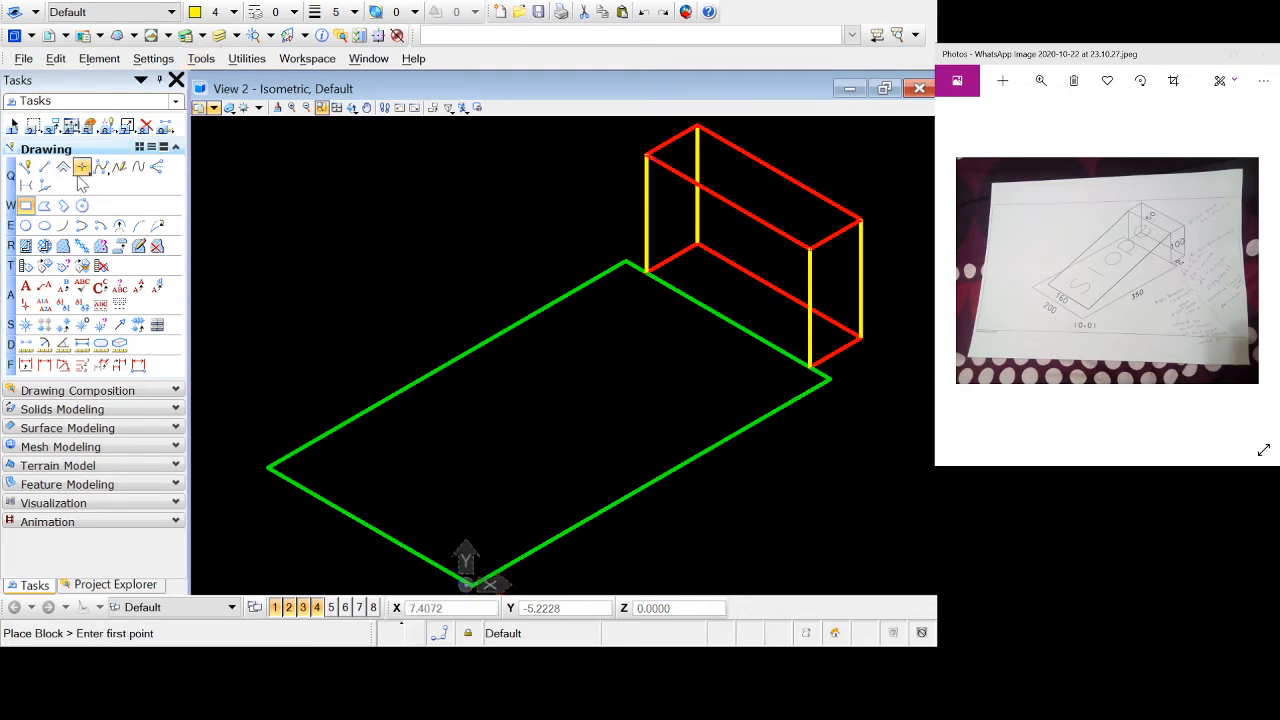
- Draw a SmartLine from the red box's upper corner nearest the viewer down to the base point XY=50,20,0
click(25, 166)
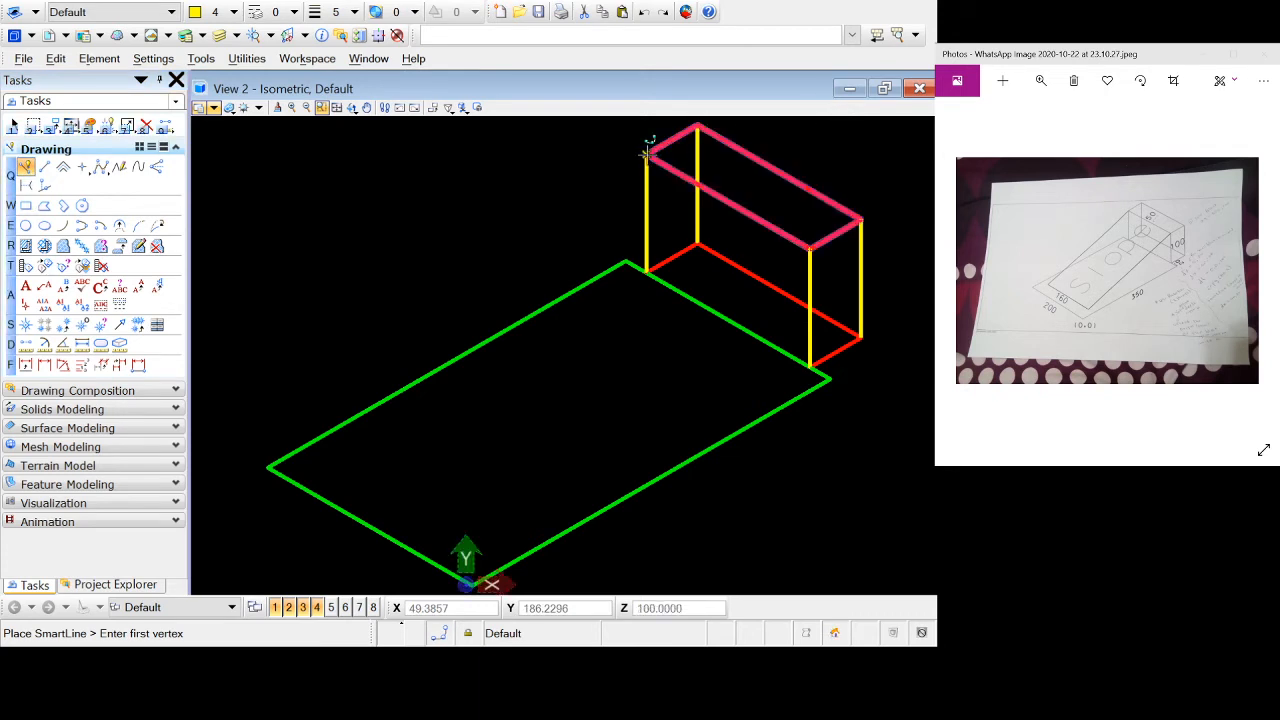
click(810, 247)
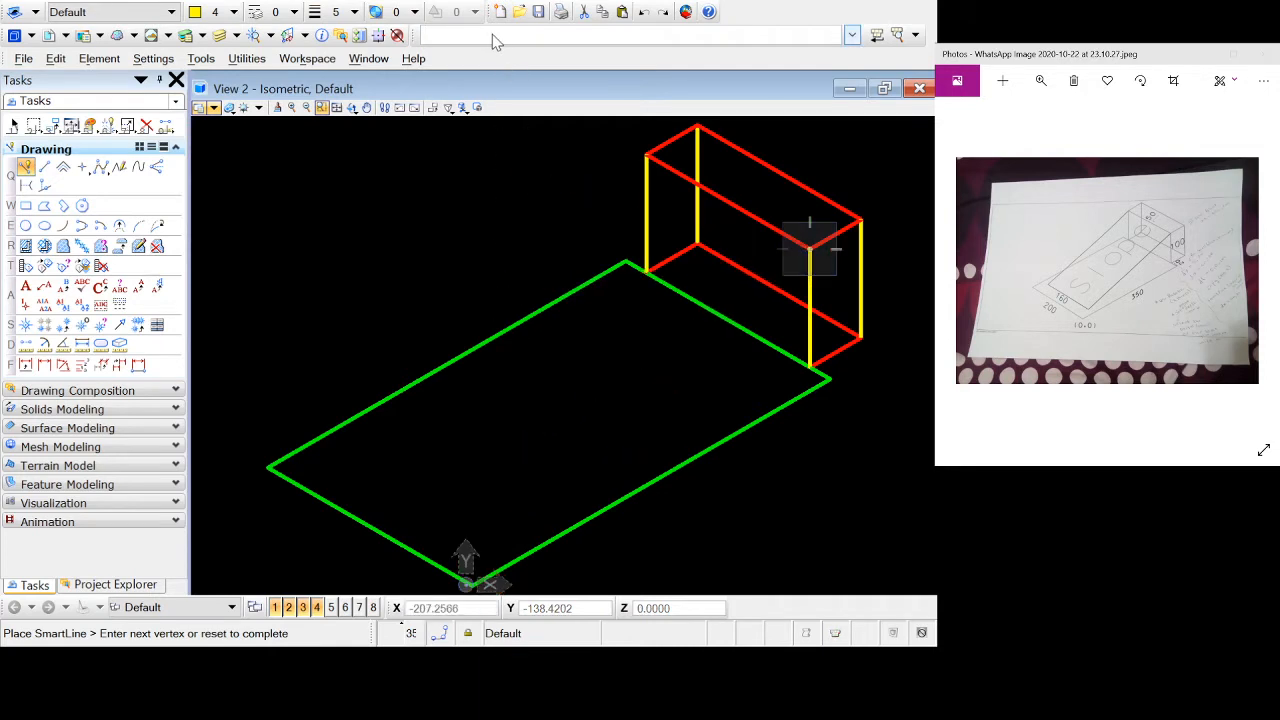
text(XY=50,20,0)
key(Return)
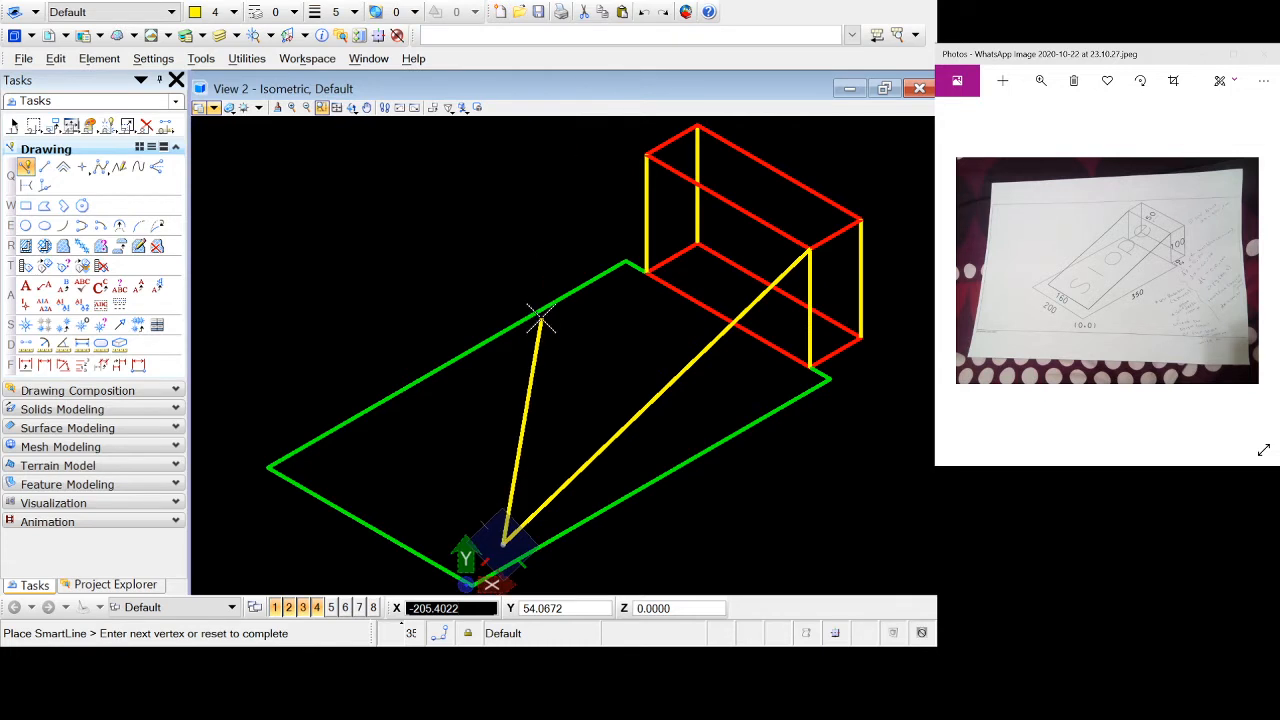
right_click(527, 378)
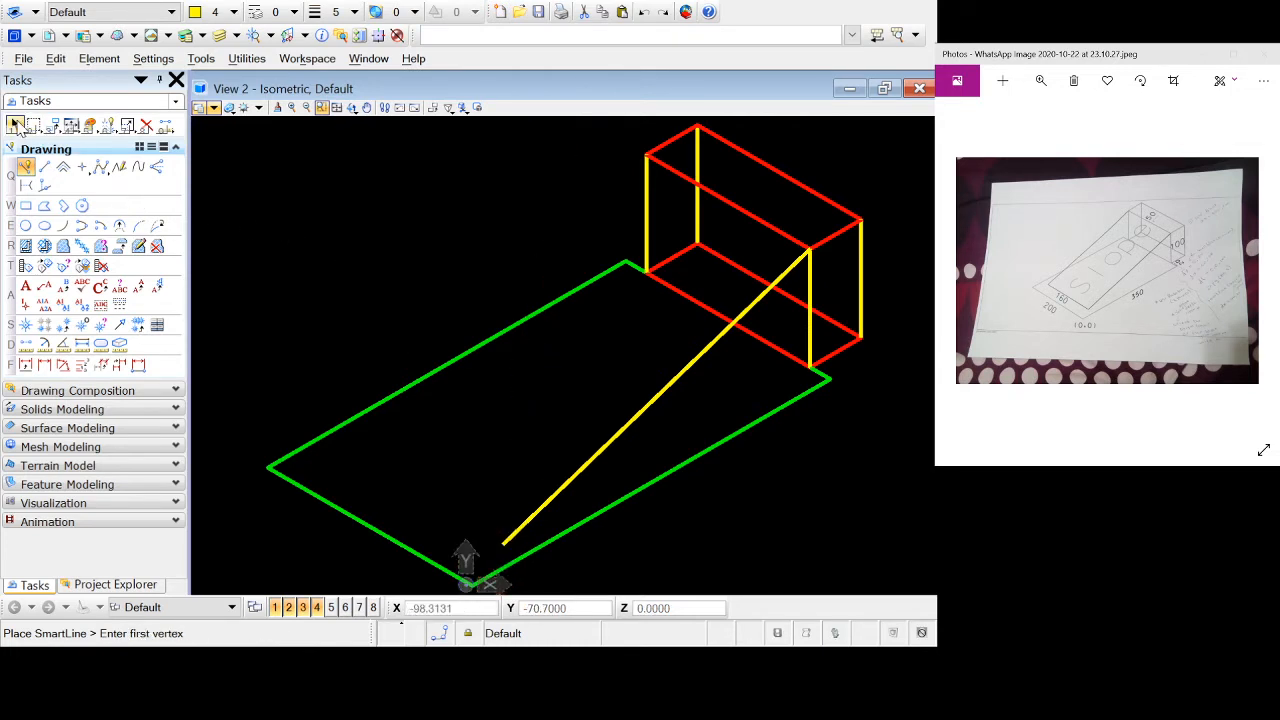
- Copy the sloping line from its upper endpoint on the box to the other upper corner of the same long edge
click(15, 124)
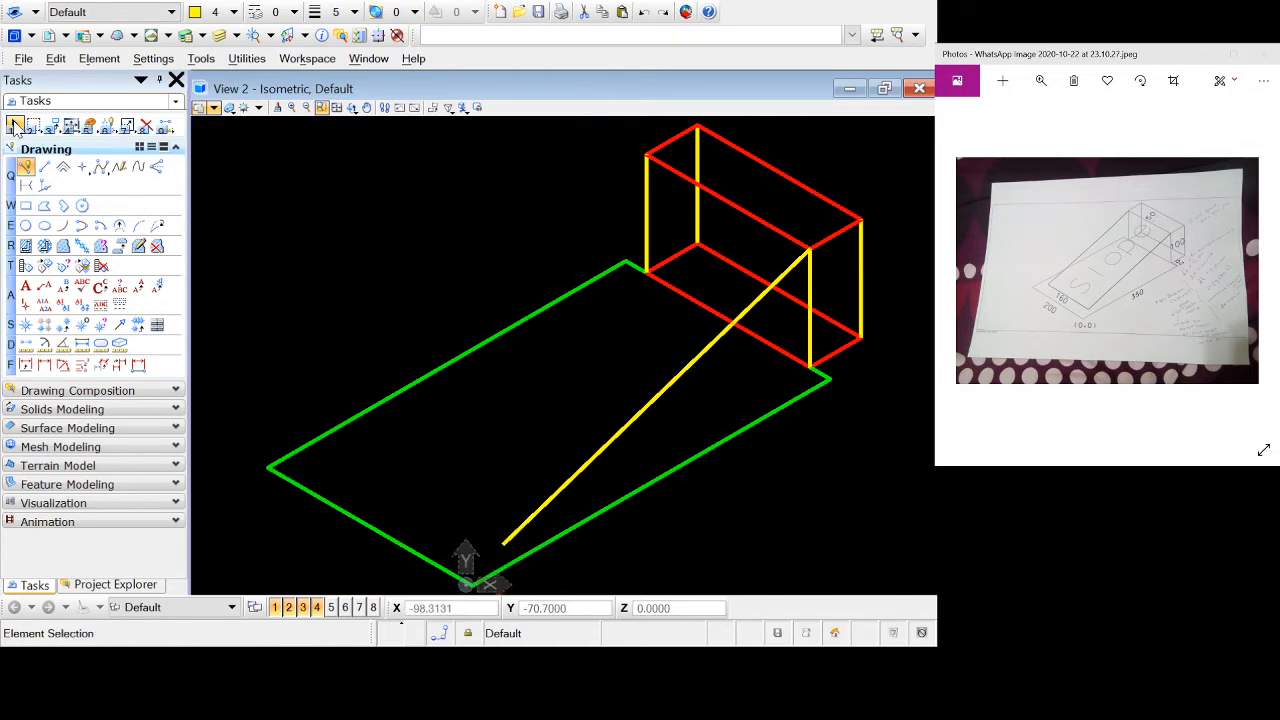
click(585, 470)
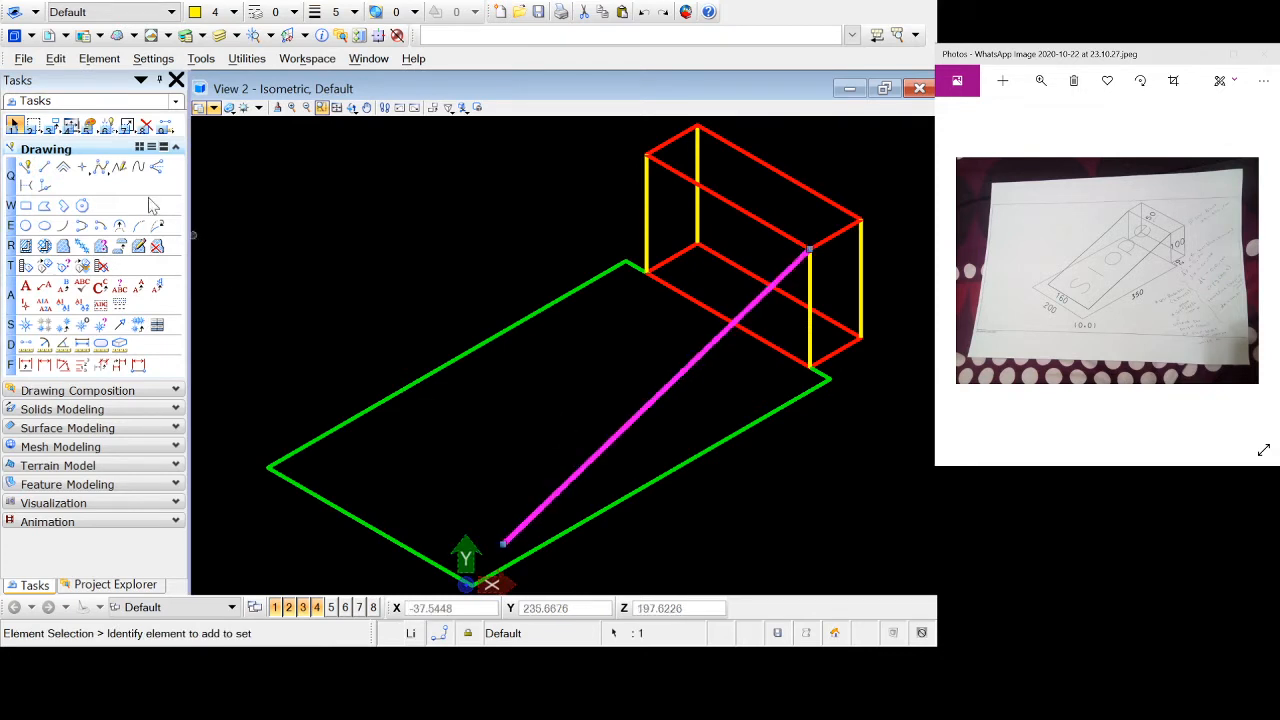
click(34, 126)
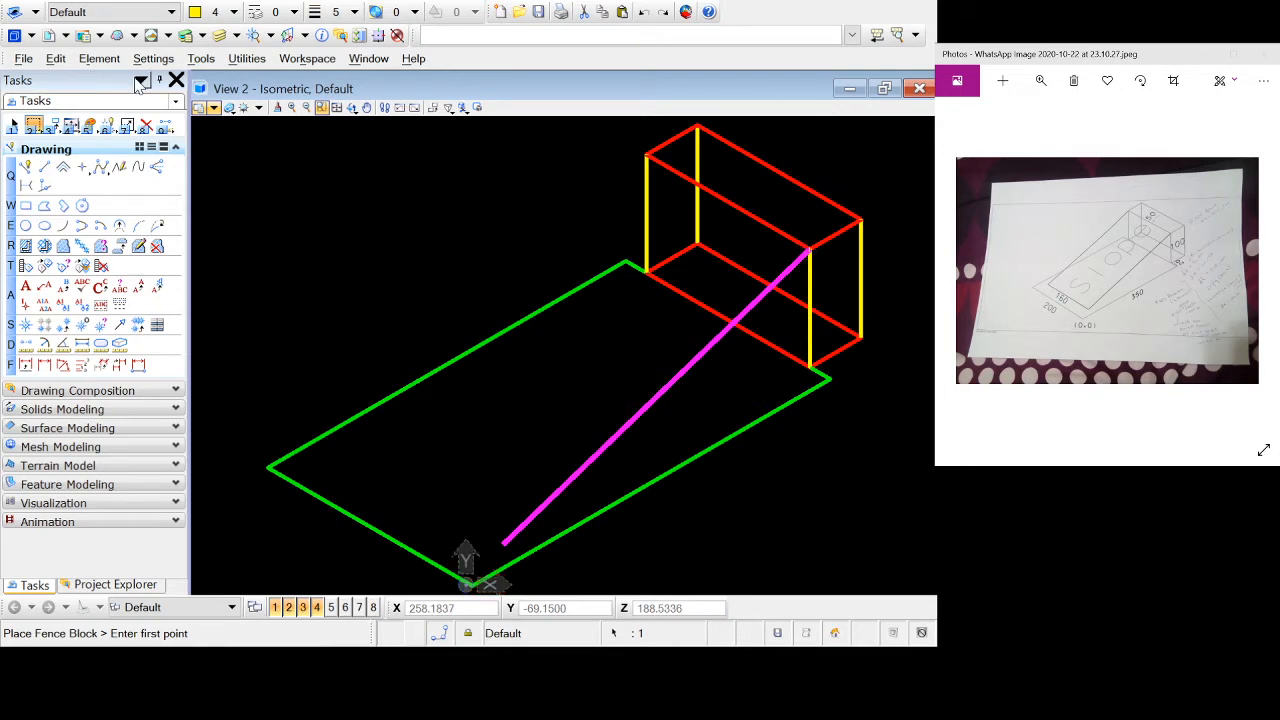
click(13, 127)
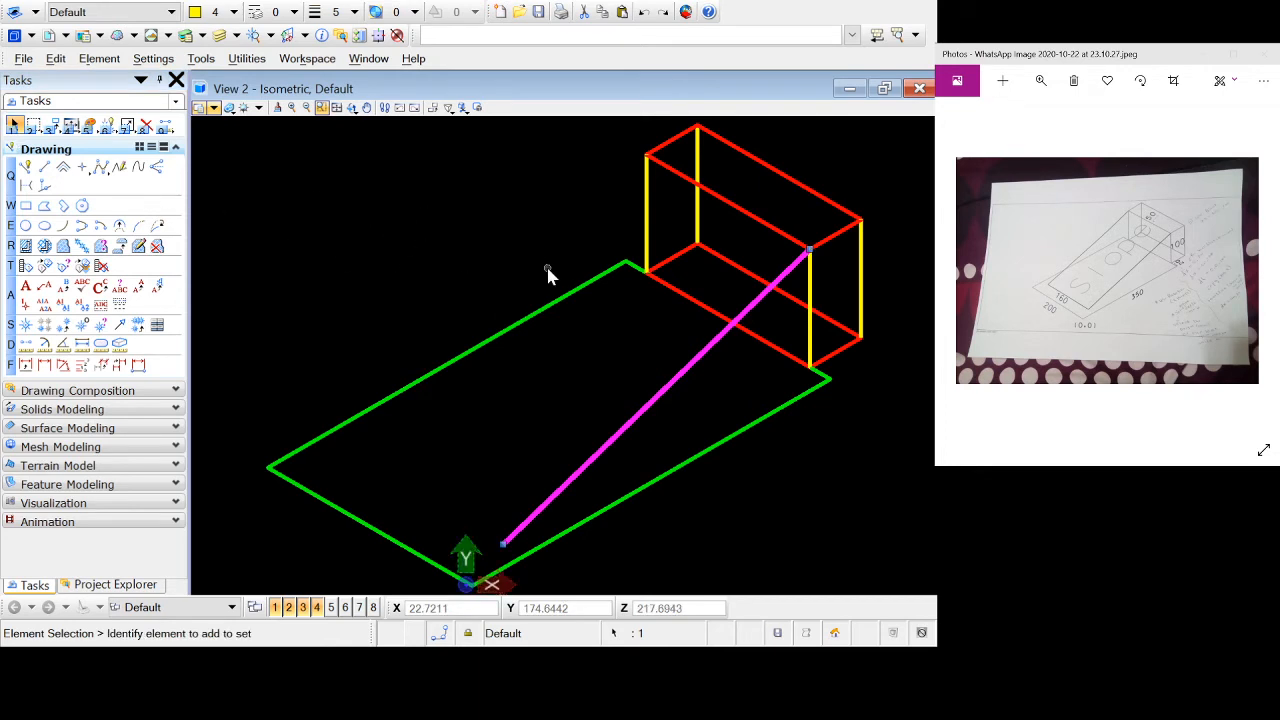
click(670, 420)
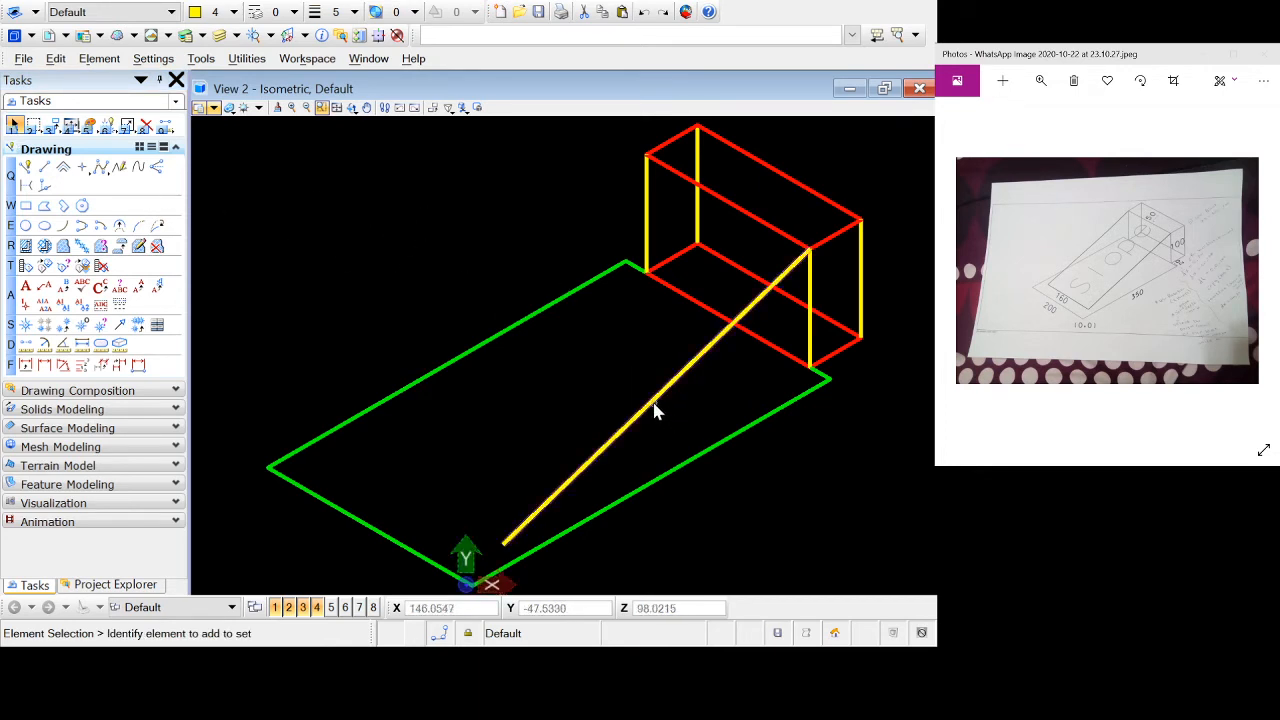
click(653, 409)
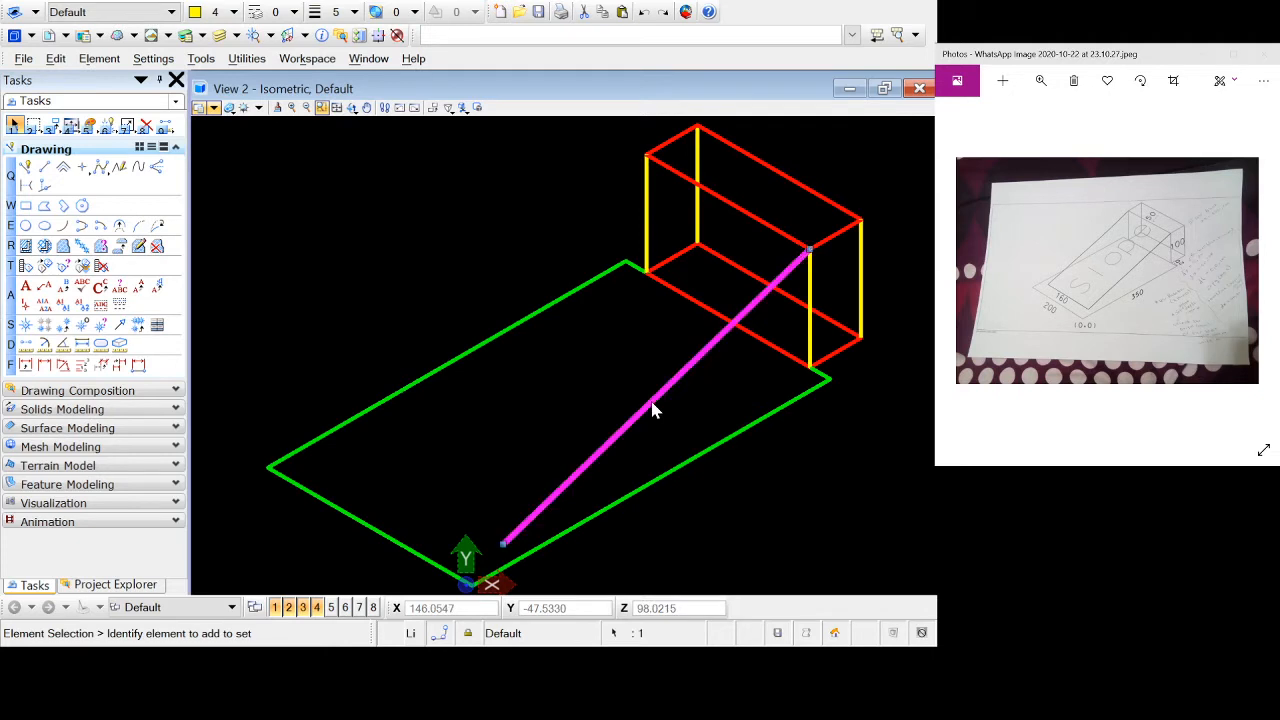
click(52, 125)
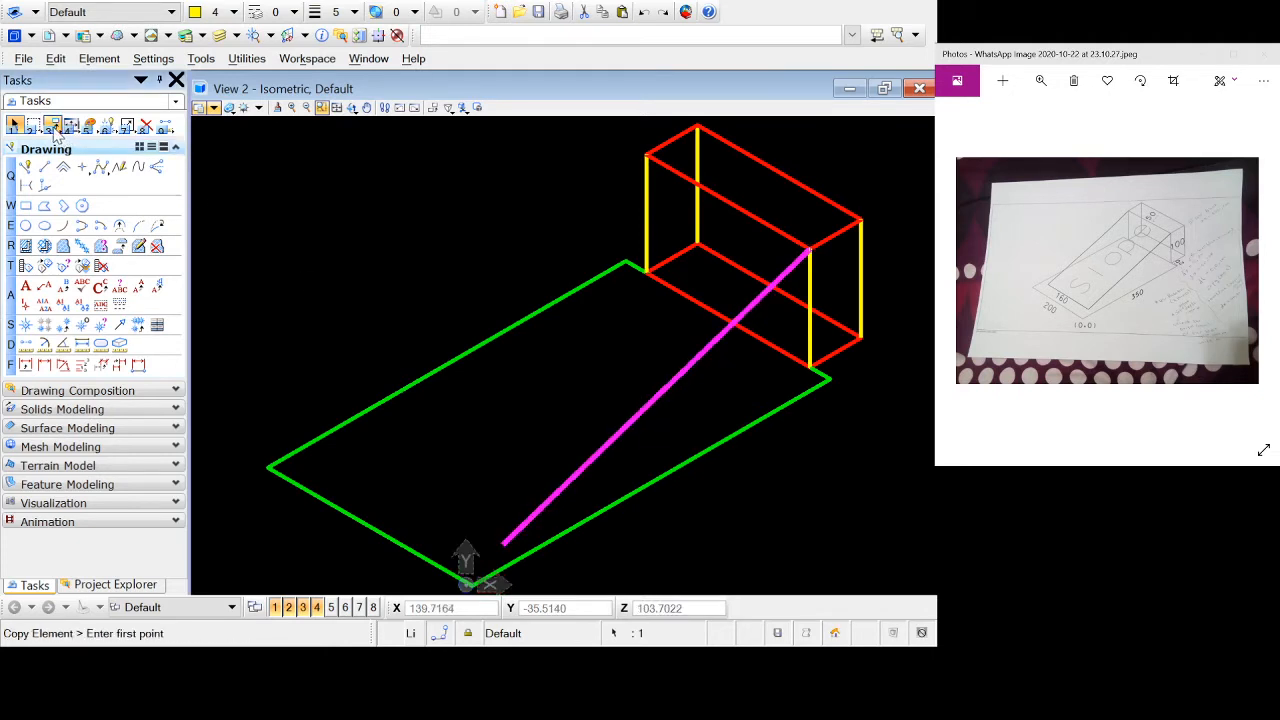
middle_click(809, 249)
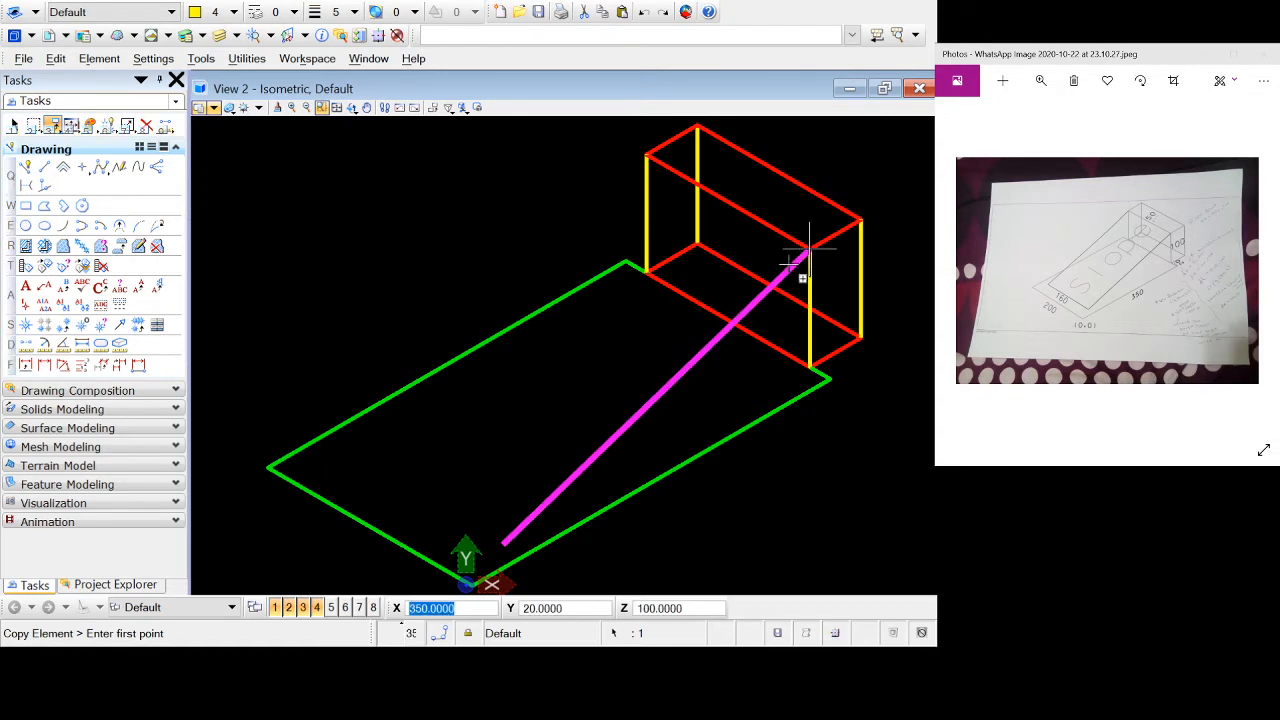
click(812, 245)
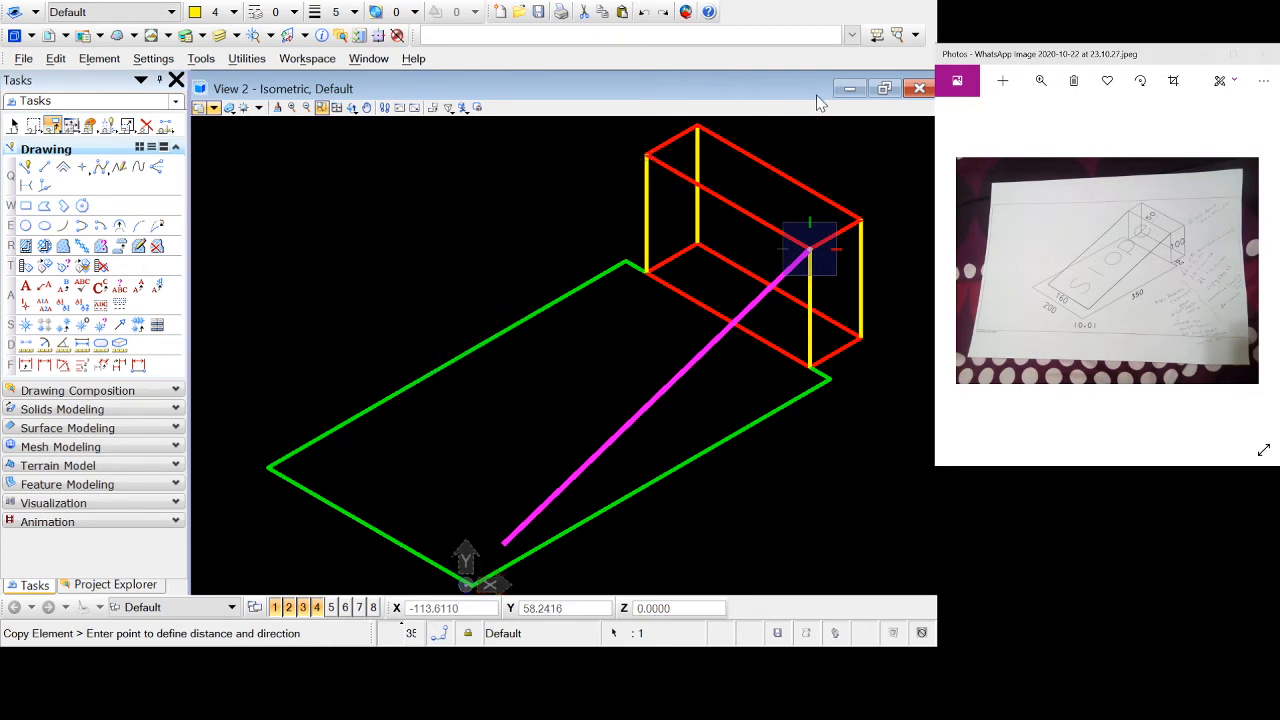
click(647, 155)
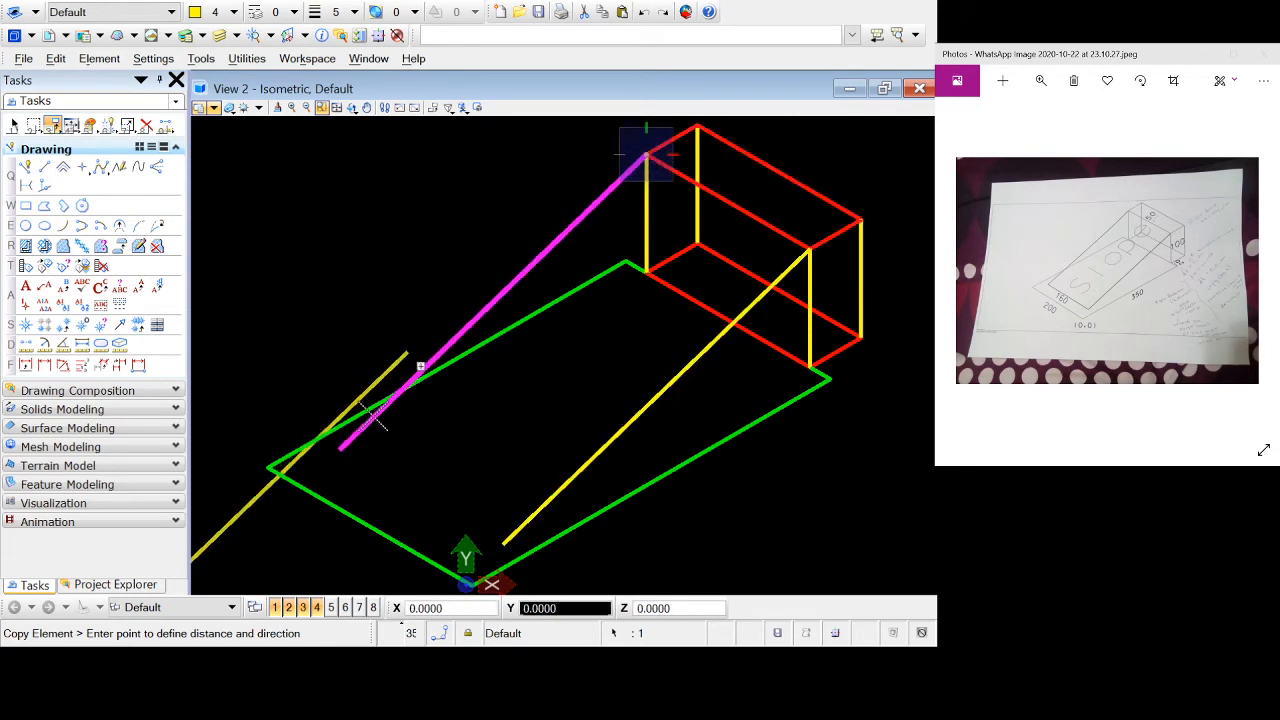
right_click(374, 356)
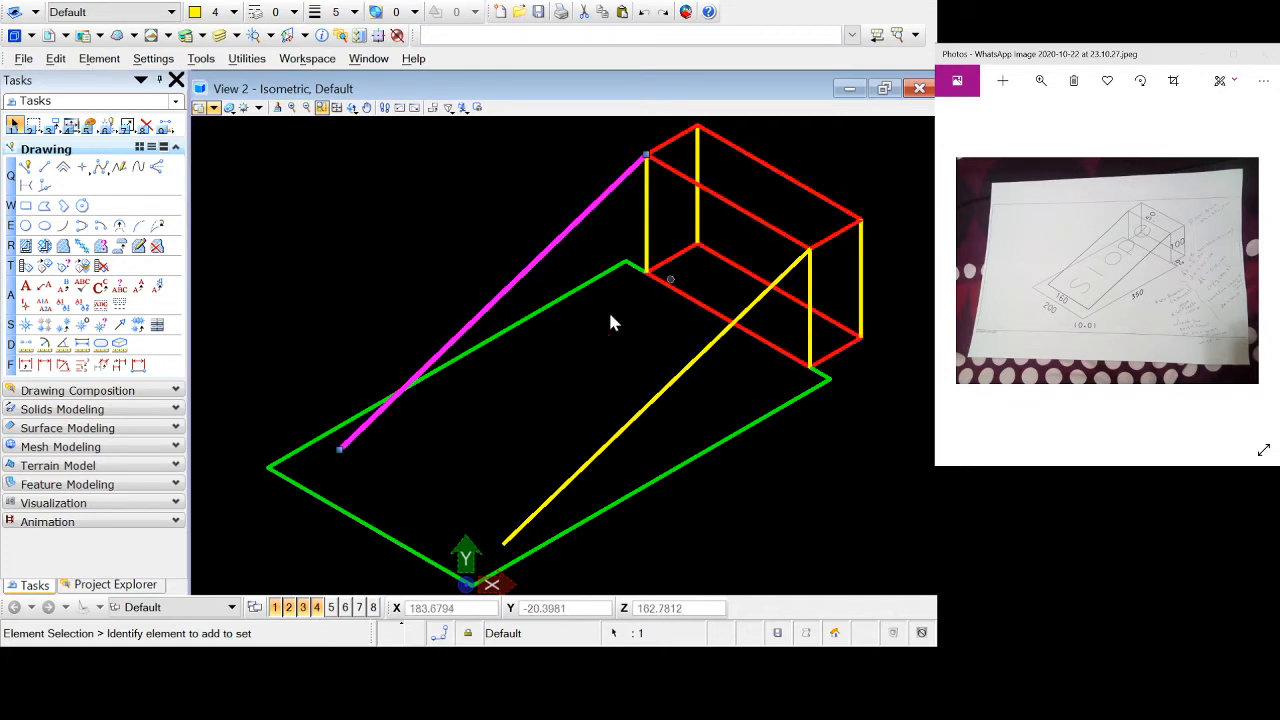
- Draw a SmartLine joining the lower endpoints of the two sloping lines and clear the selection
click(27, 168)
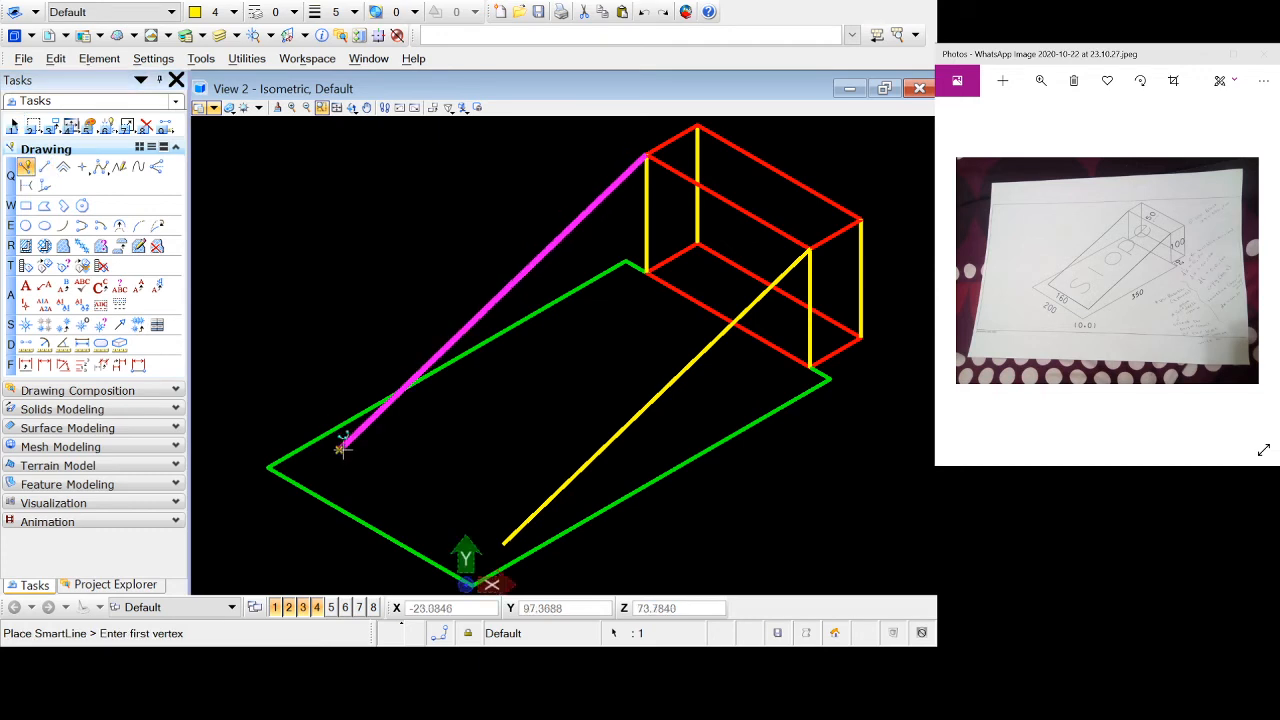
middle_click(341, 449)
click(341, 449)
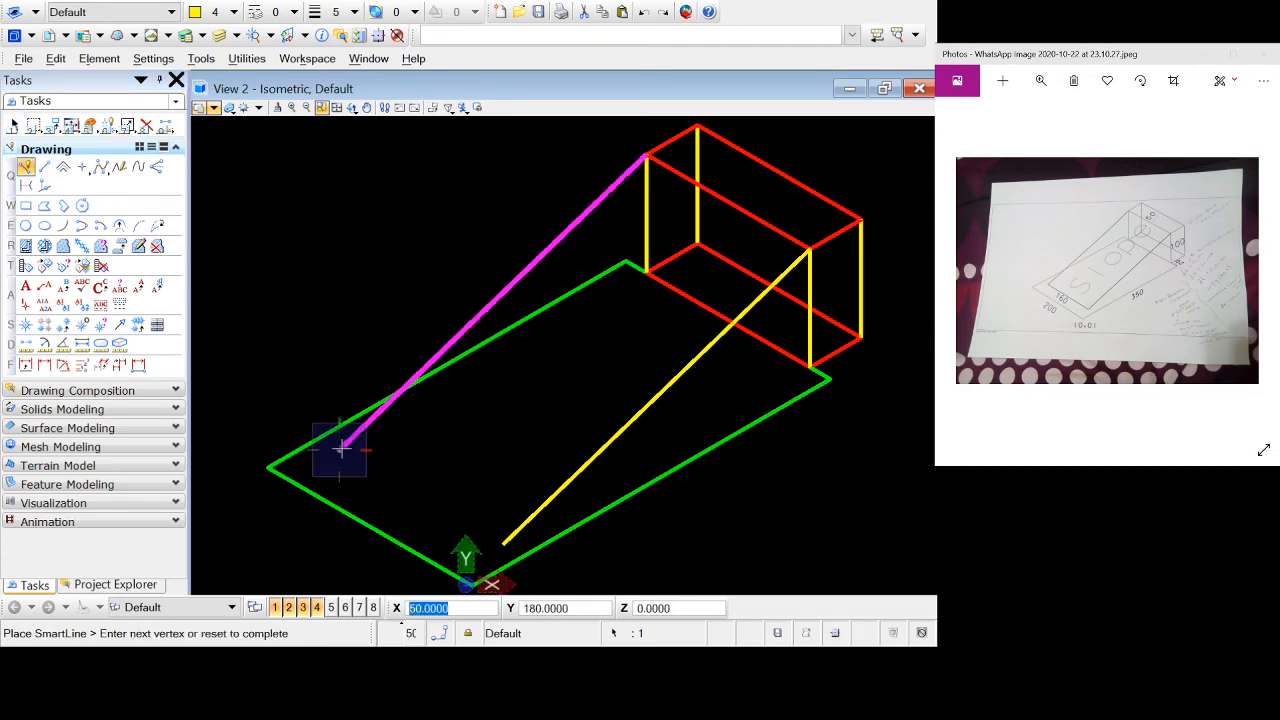
click(503, 540)
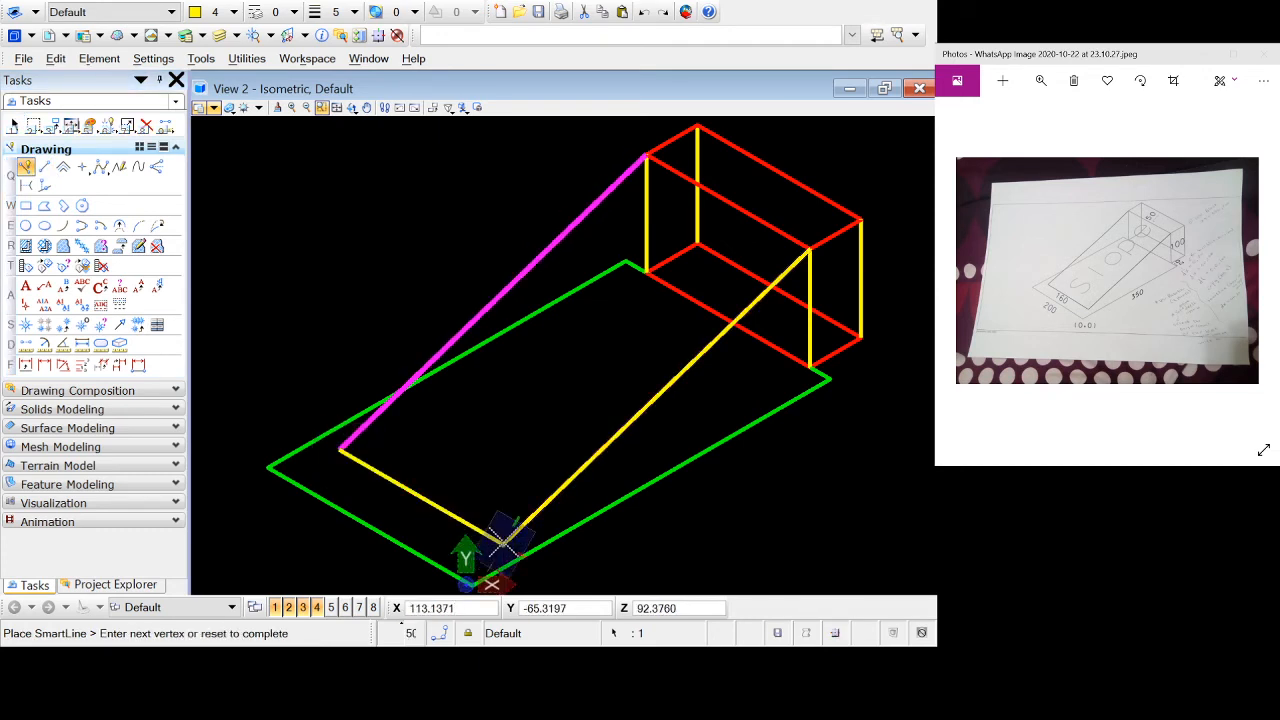
right_click(553, 450)
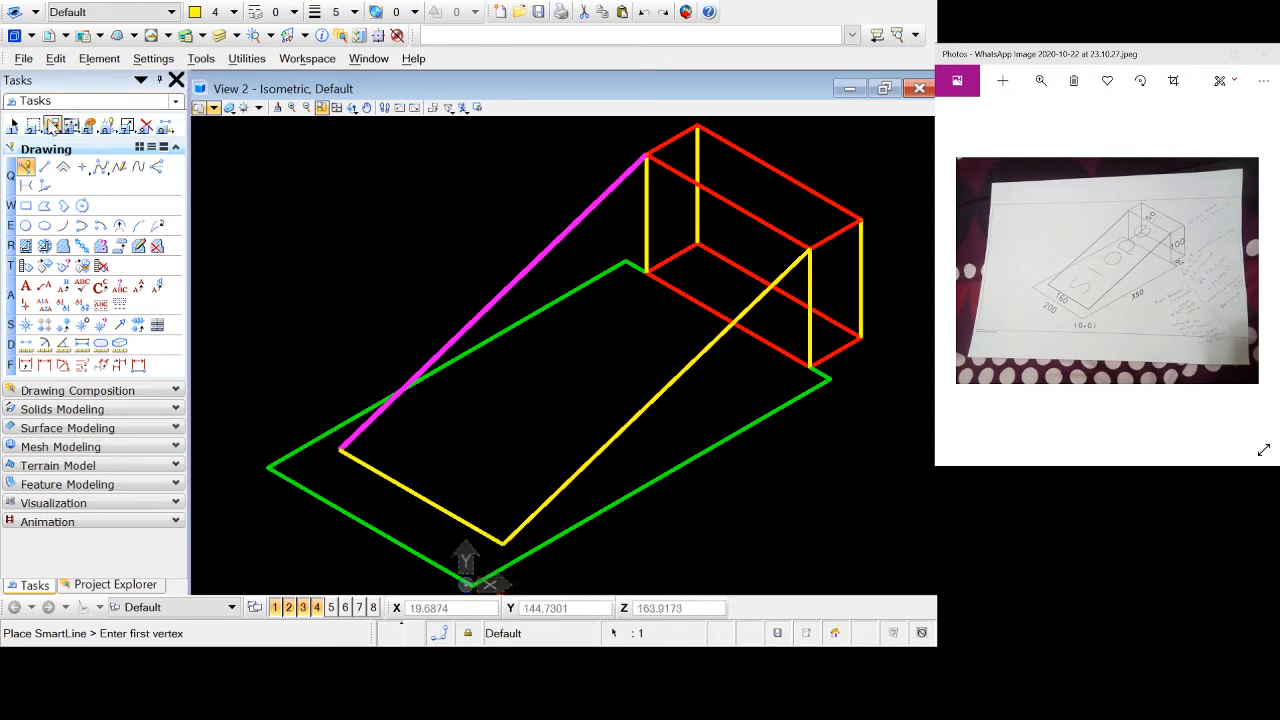
click(14, 125)
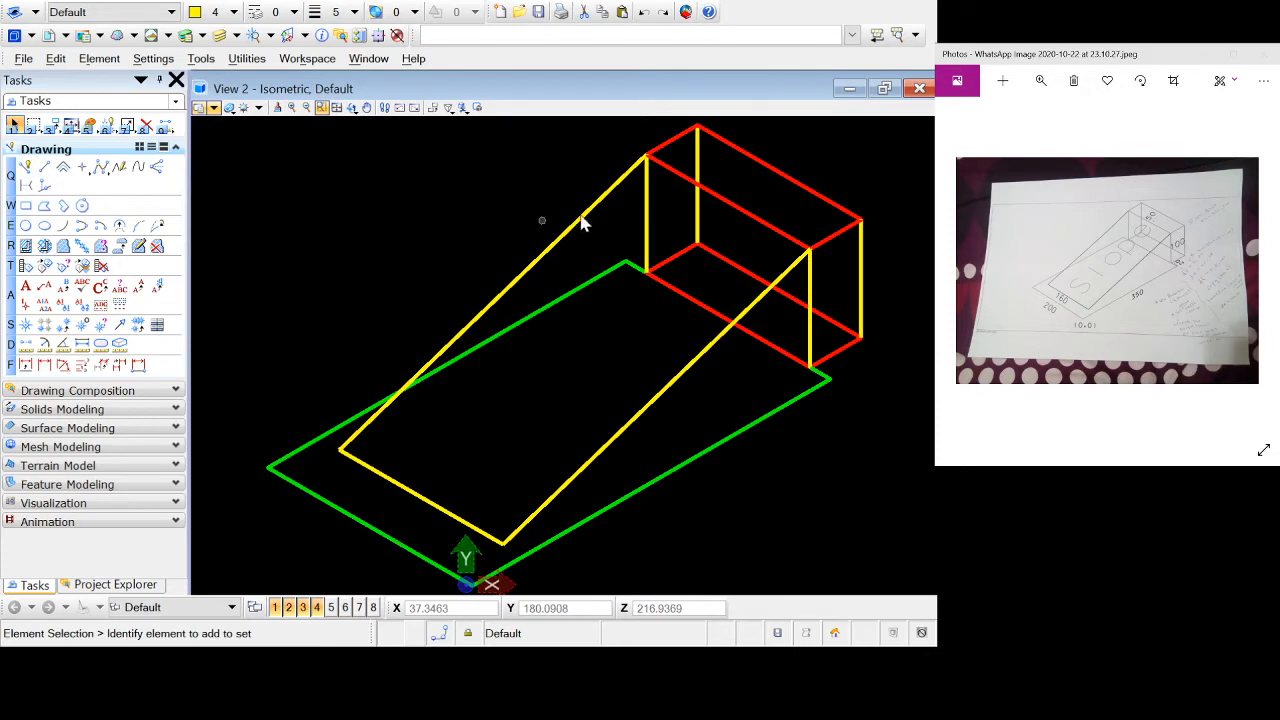
- Restore the maximized isometric view to the four-view layout and fit the whole model in the views
click(886, 92)
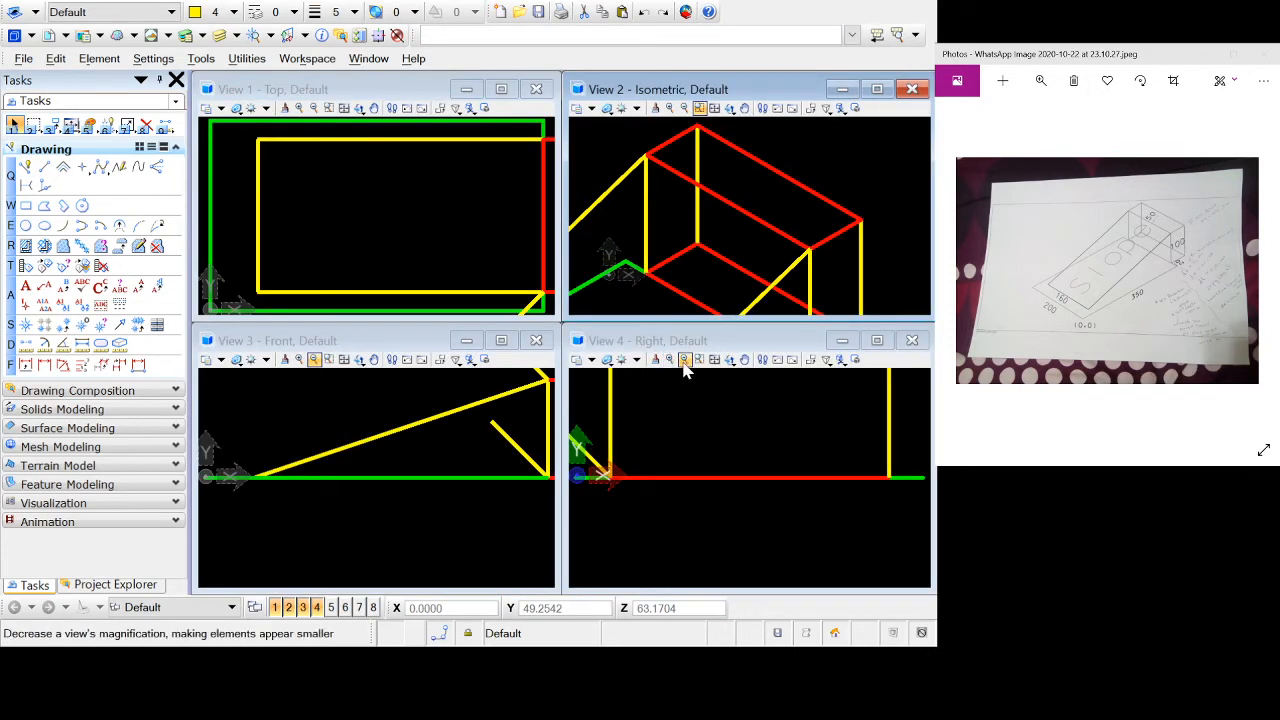
click(714, 359)
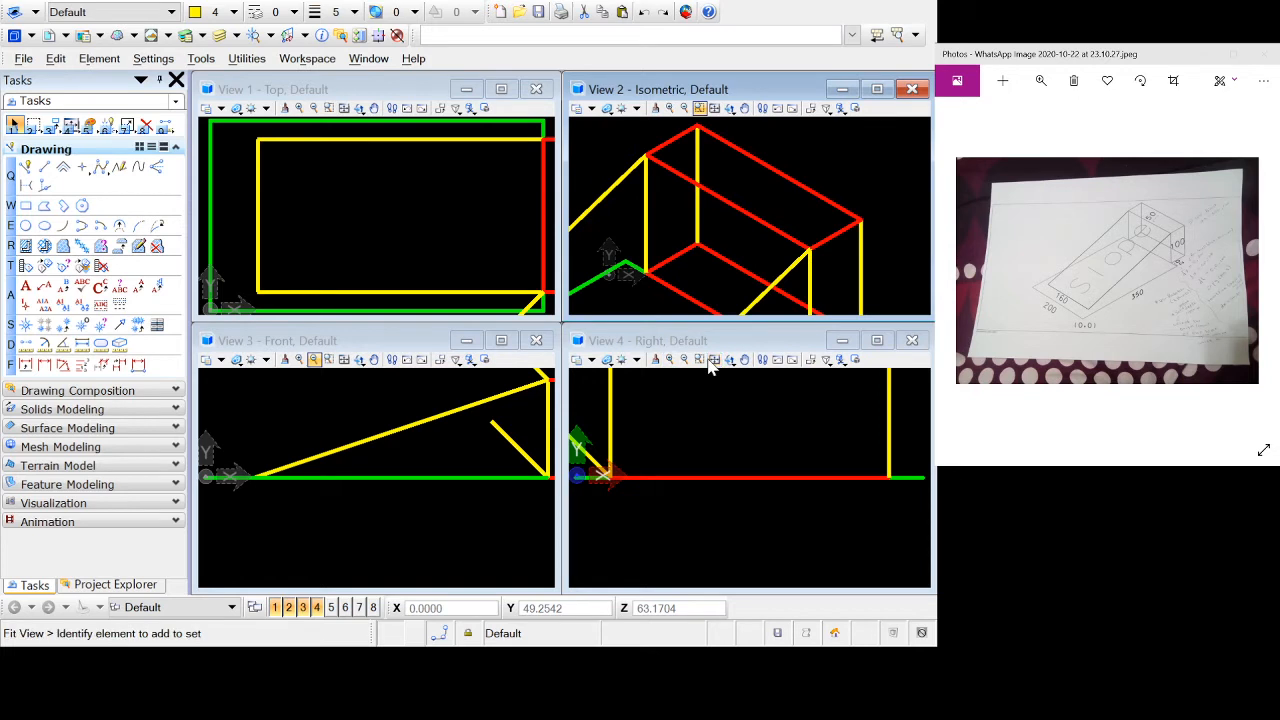
click(722, 186)
click(437, 180)
click(372, 442)
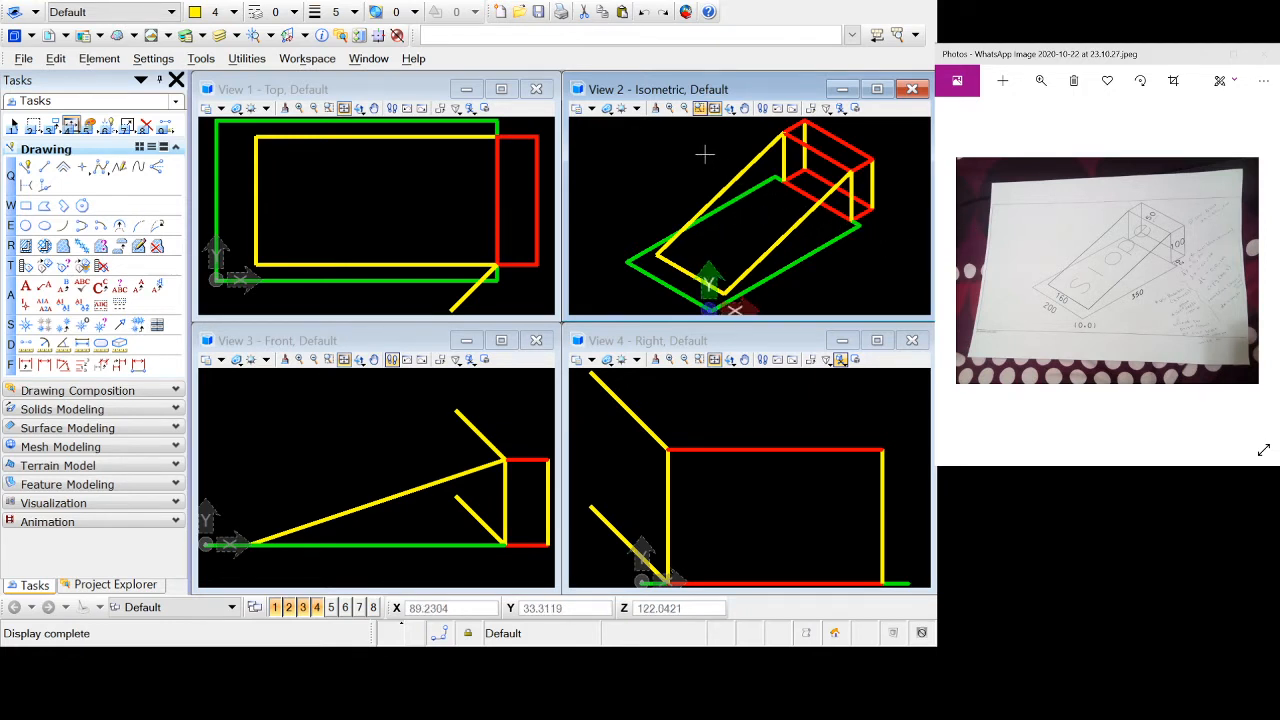
- Copy the isometric View 2 into View 4
click(811, 108)
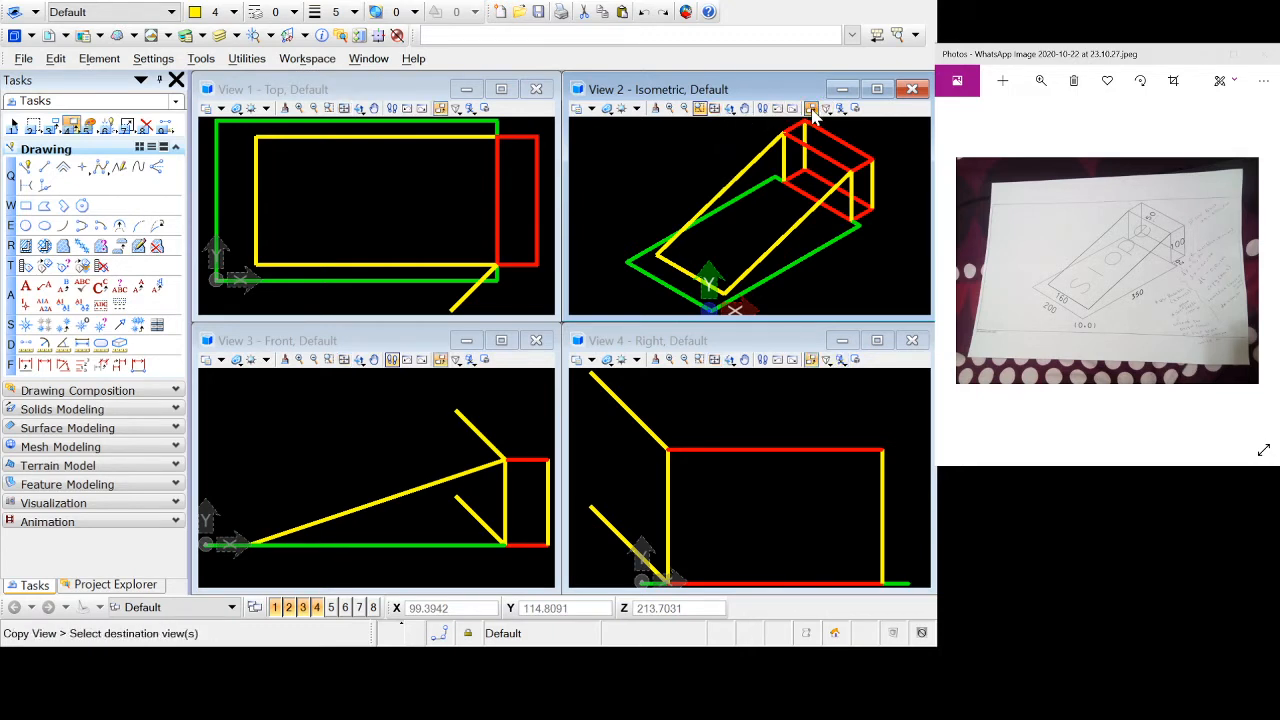
click(740, 207)
click(738, 403)
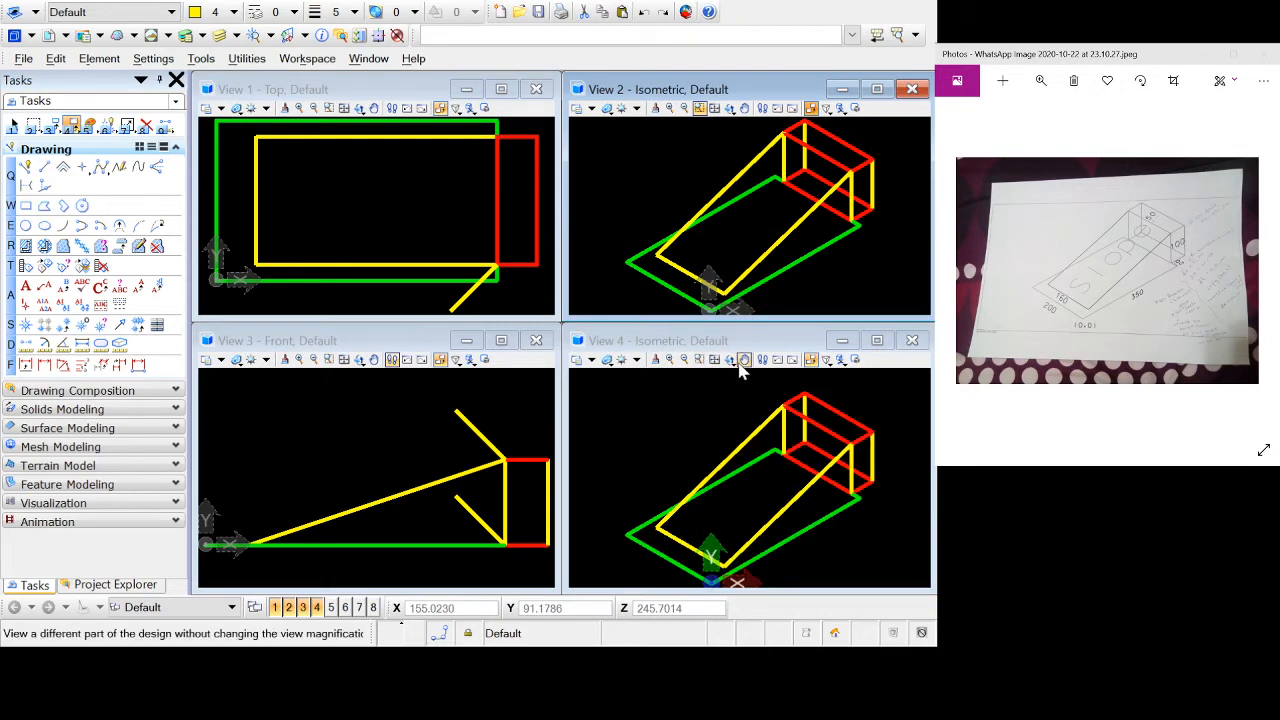
- Rotate View 4 by three points to the sloping face, with X up the slope and Y along its lower edge, and fit the view
click(731, 362)
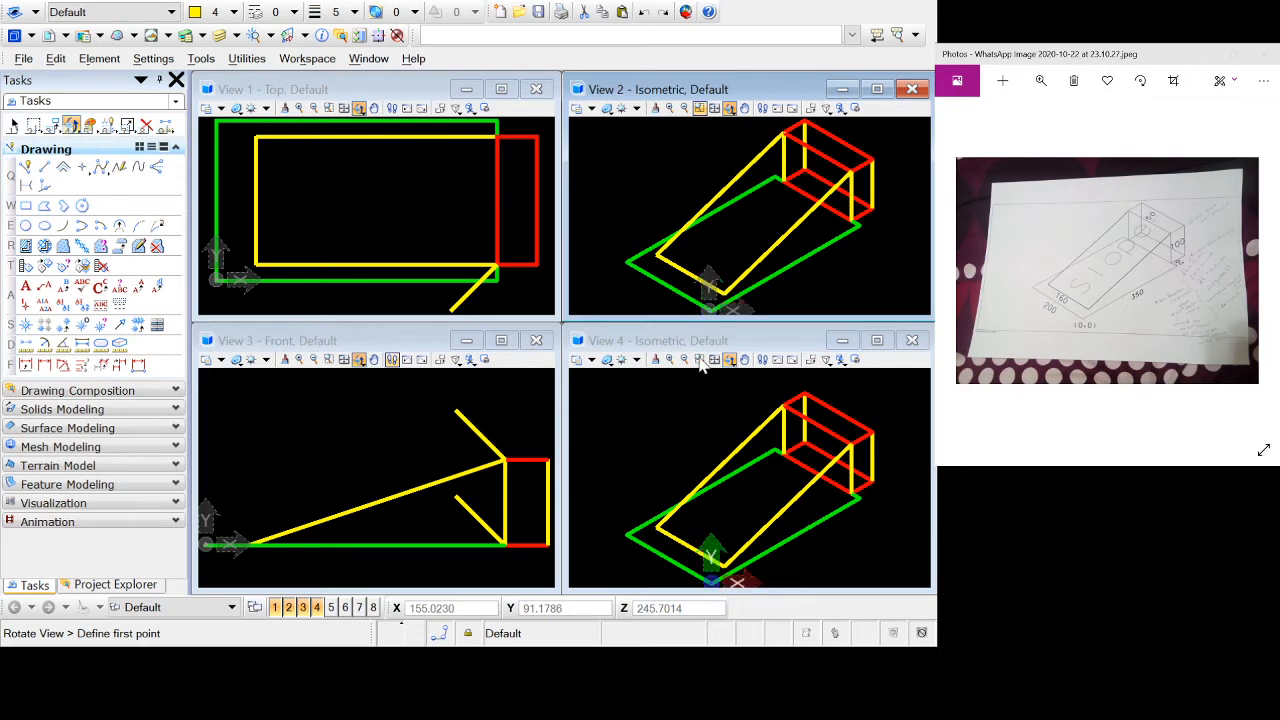
click(699, 359)
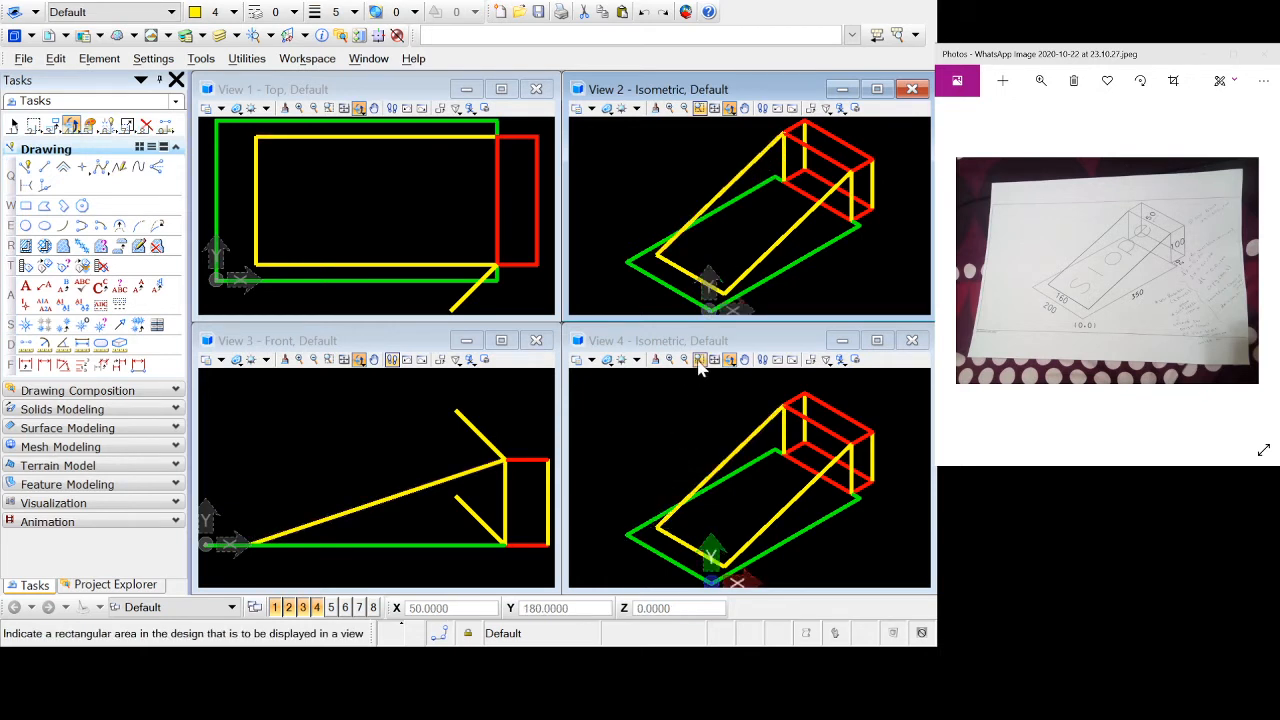
click(724, 293)
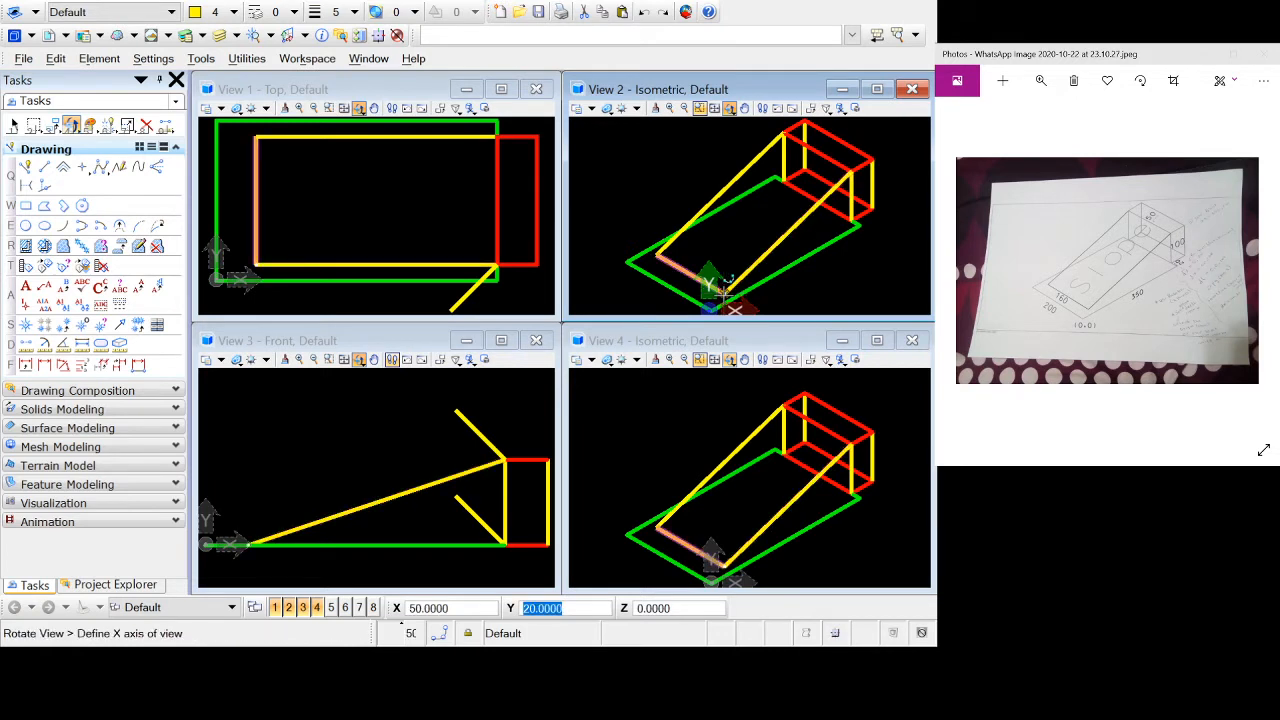
click(850, 172)
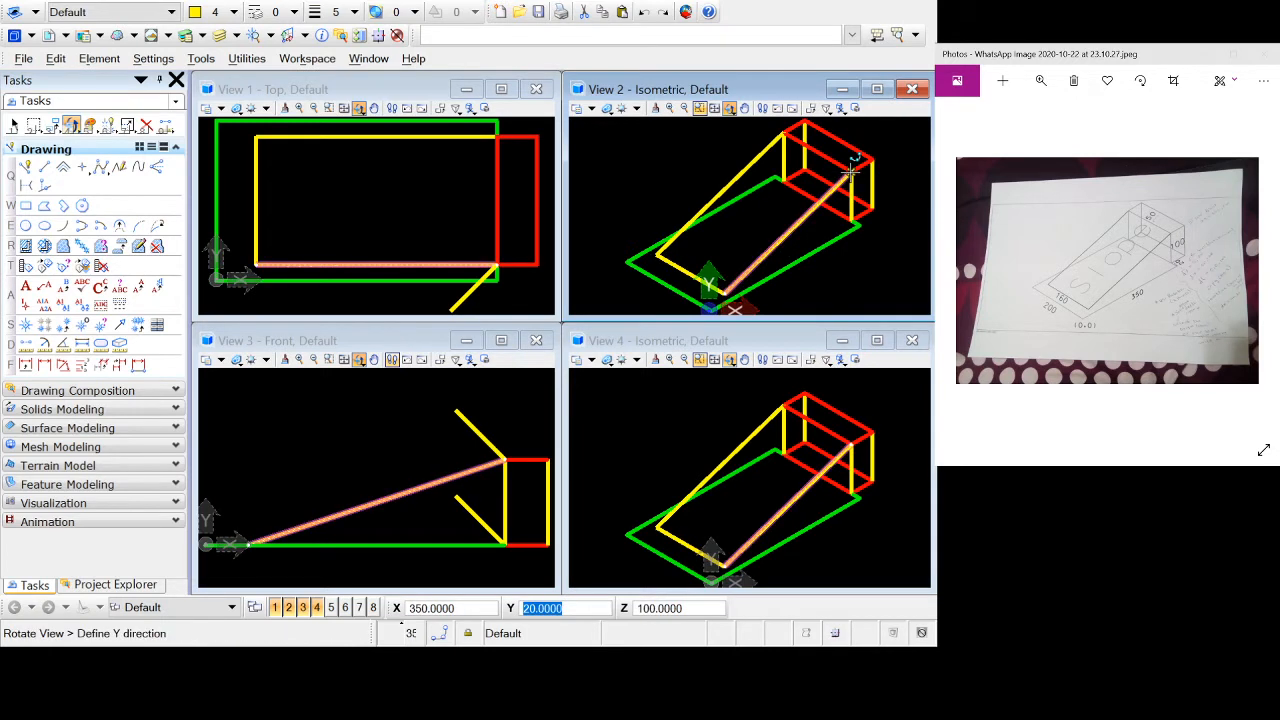
click(657, 255)
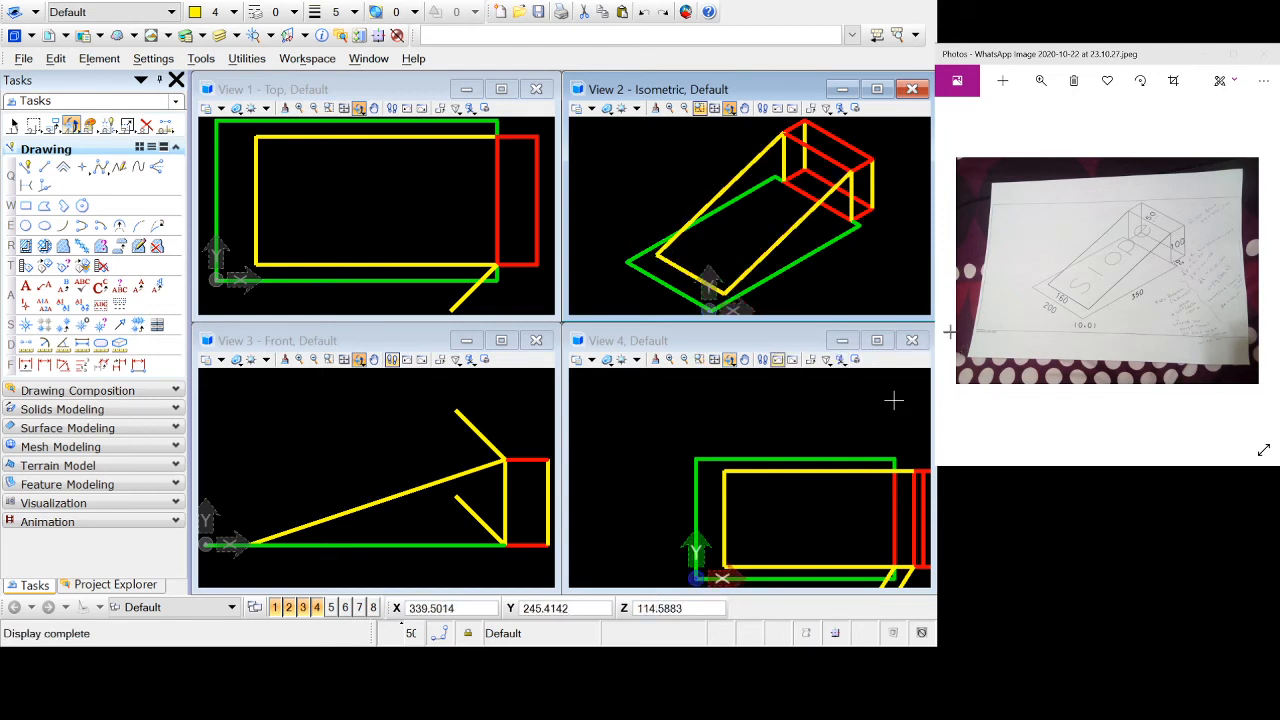
click(714, 360)
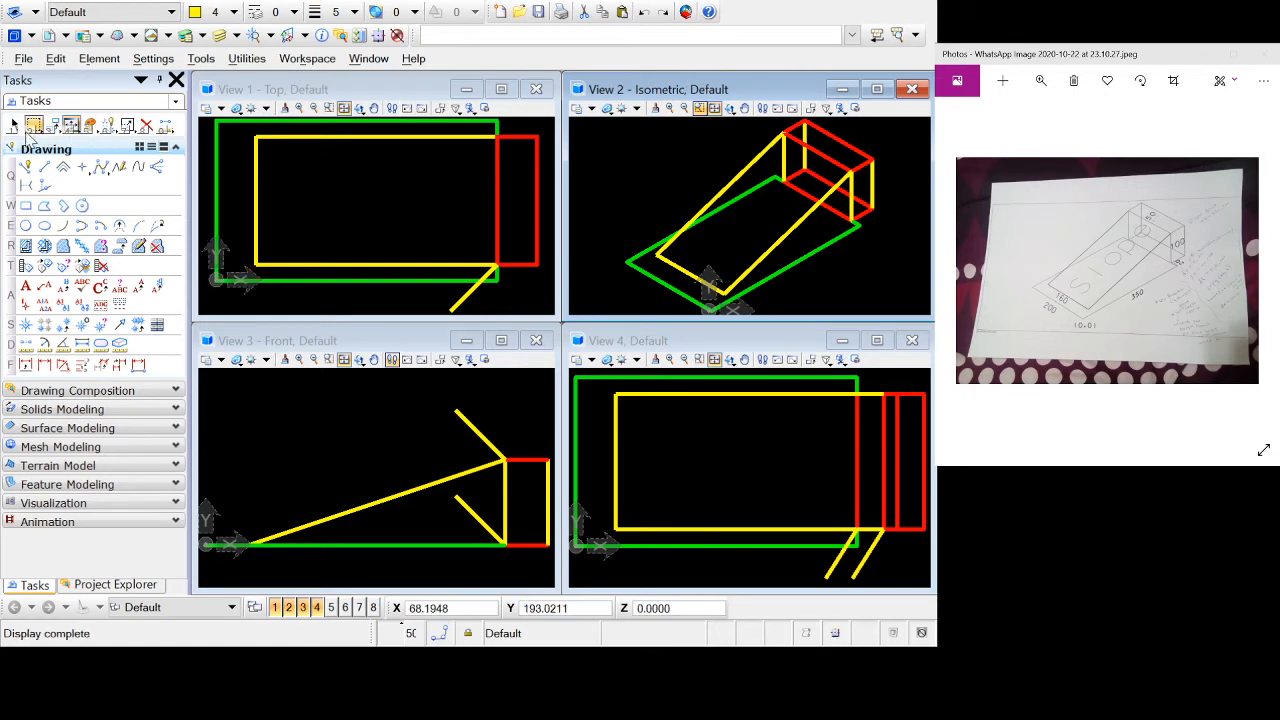
click(13, 126)
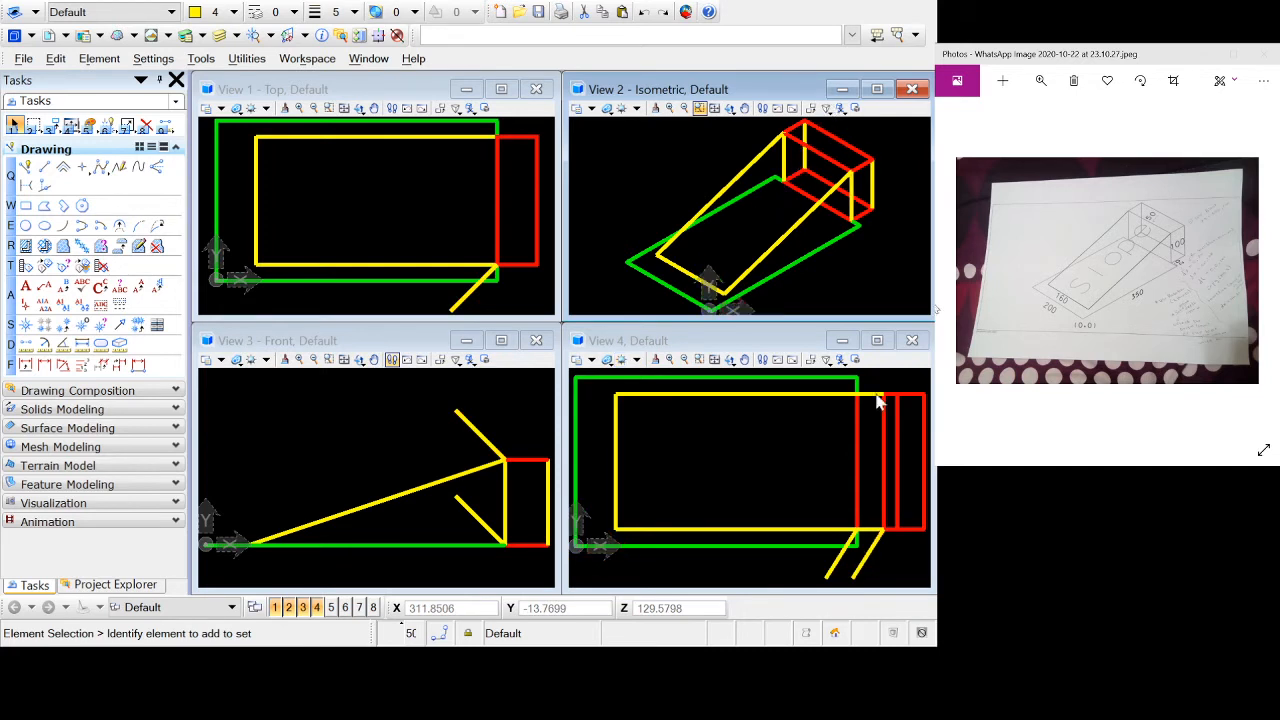
- Examine the ramp edges, box edges and the two stray diagonal lines by selecting them one at a time across the views
click(860, 560)
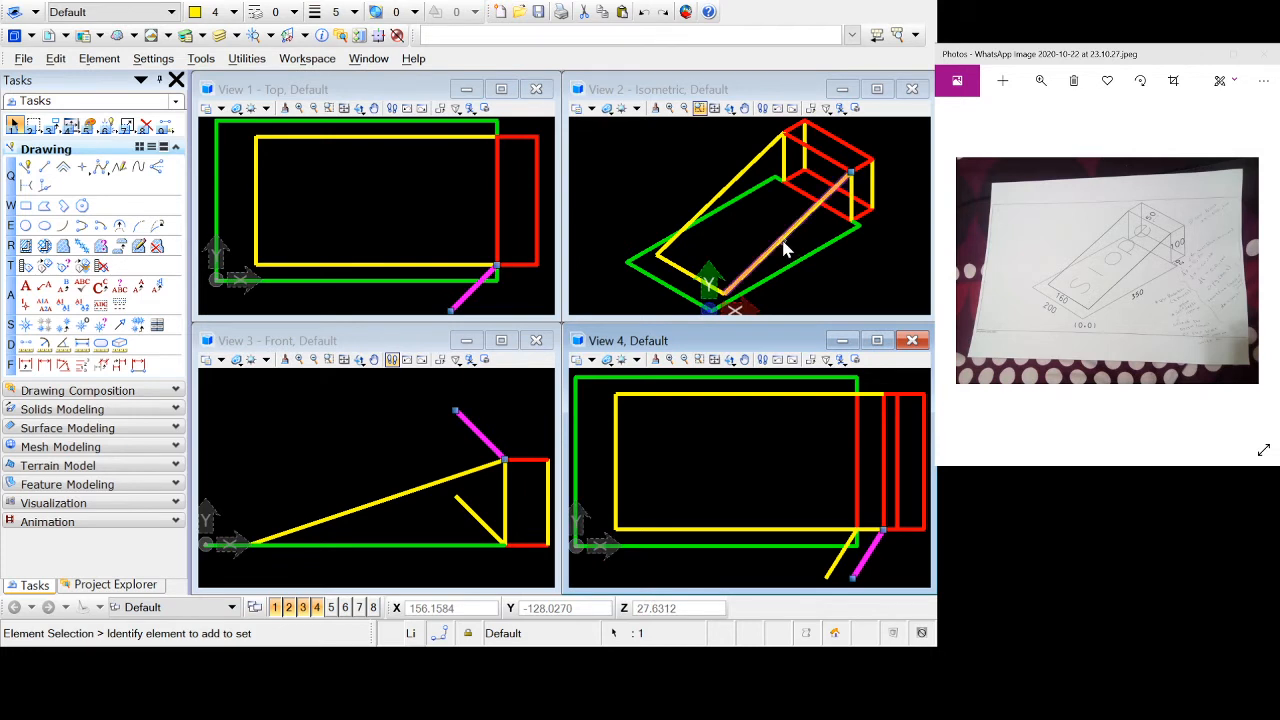
click(782, 247)
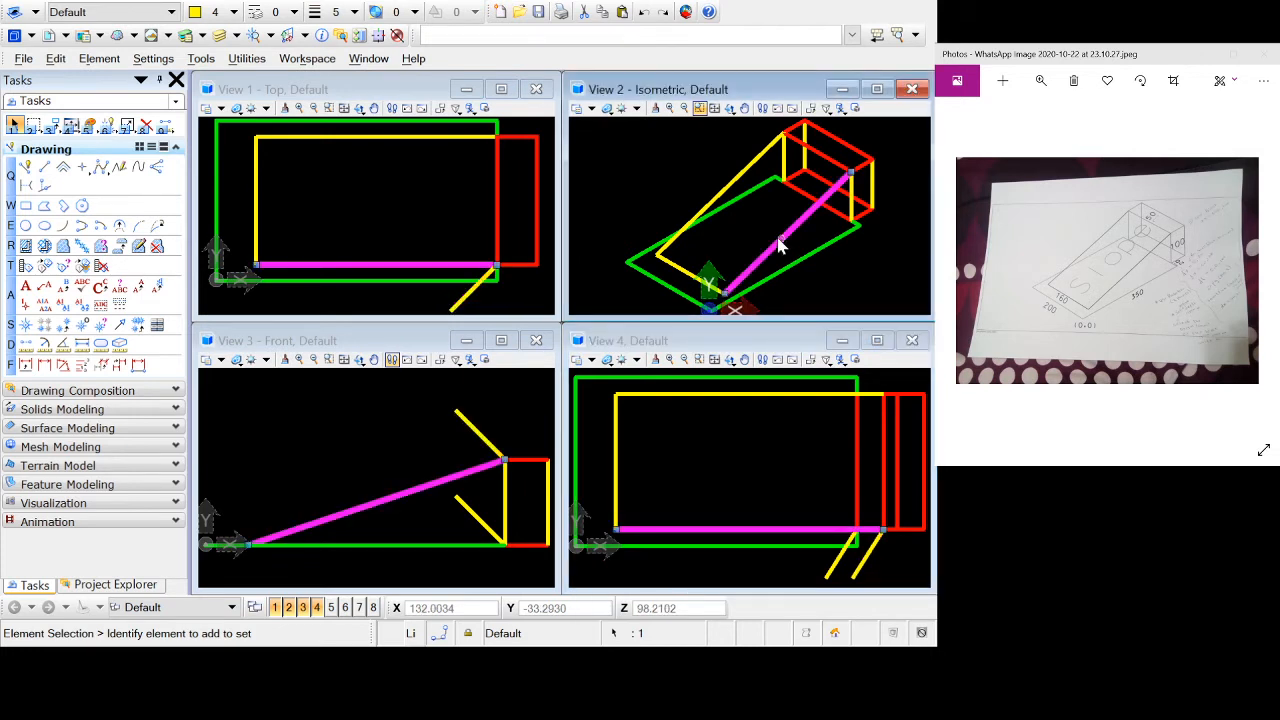
click(727, 189)
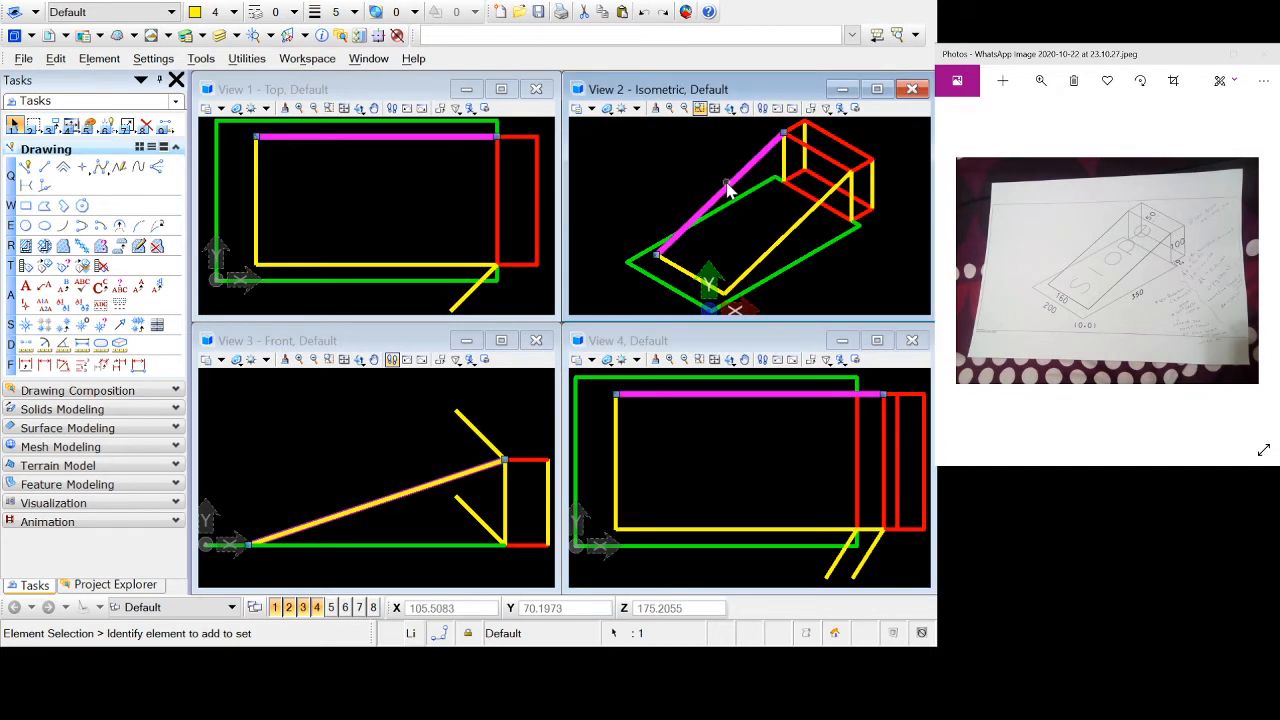
click(855, 203)
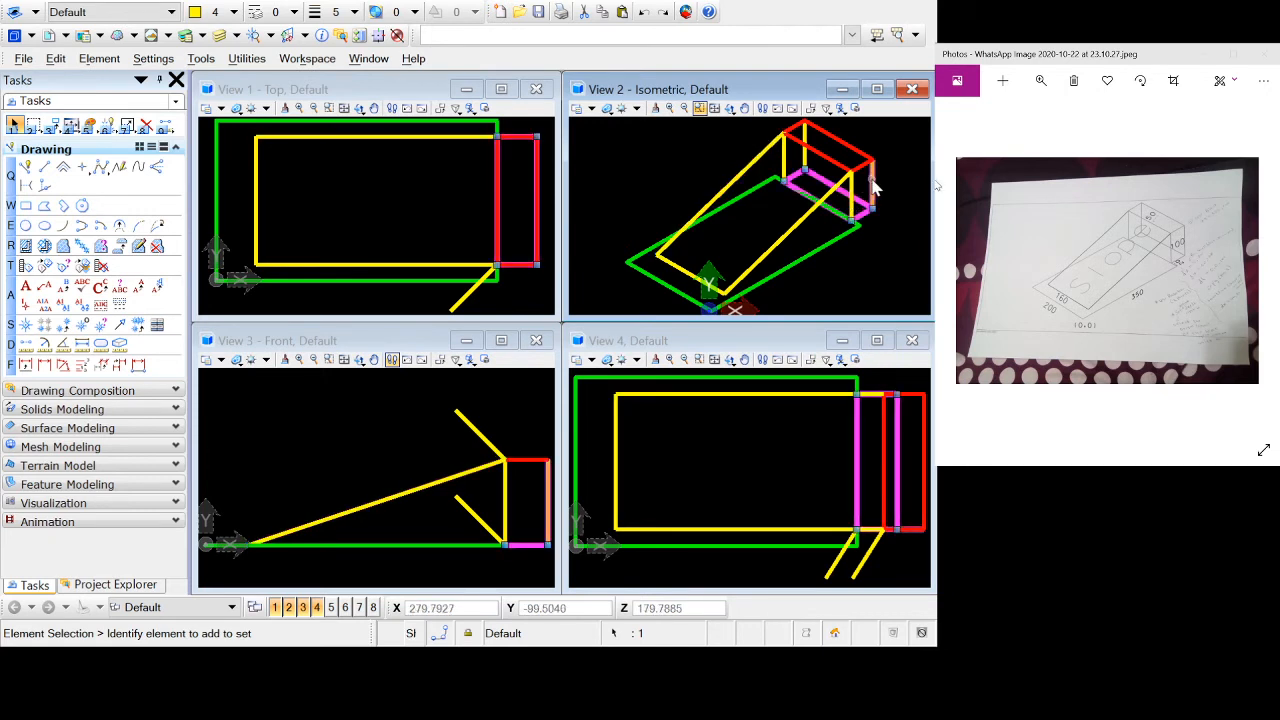
click(872, 188)
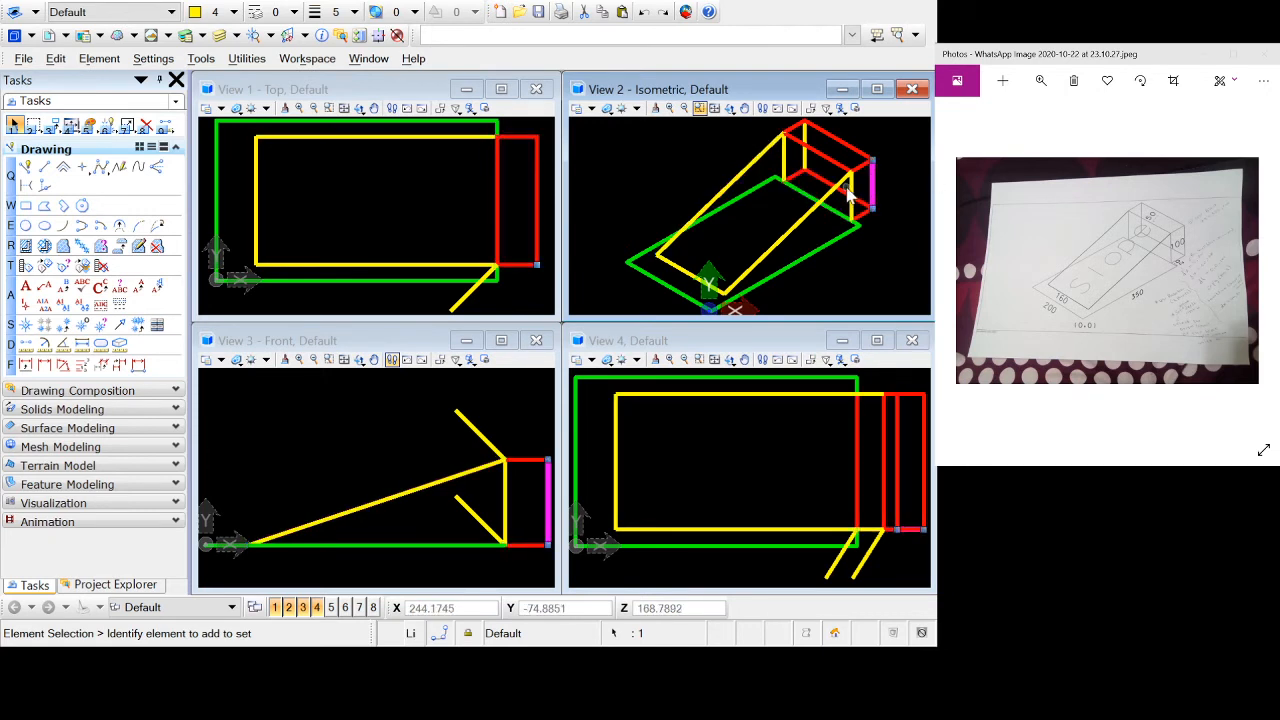
click(852, 195)
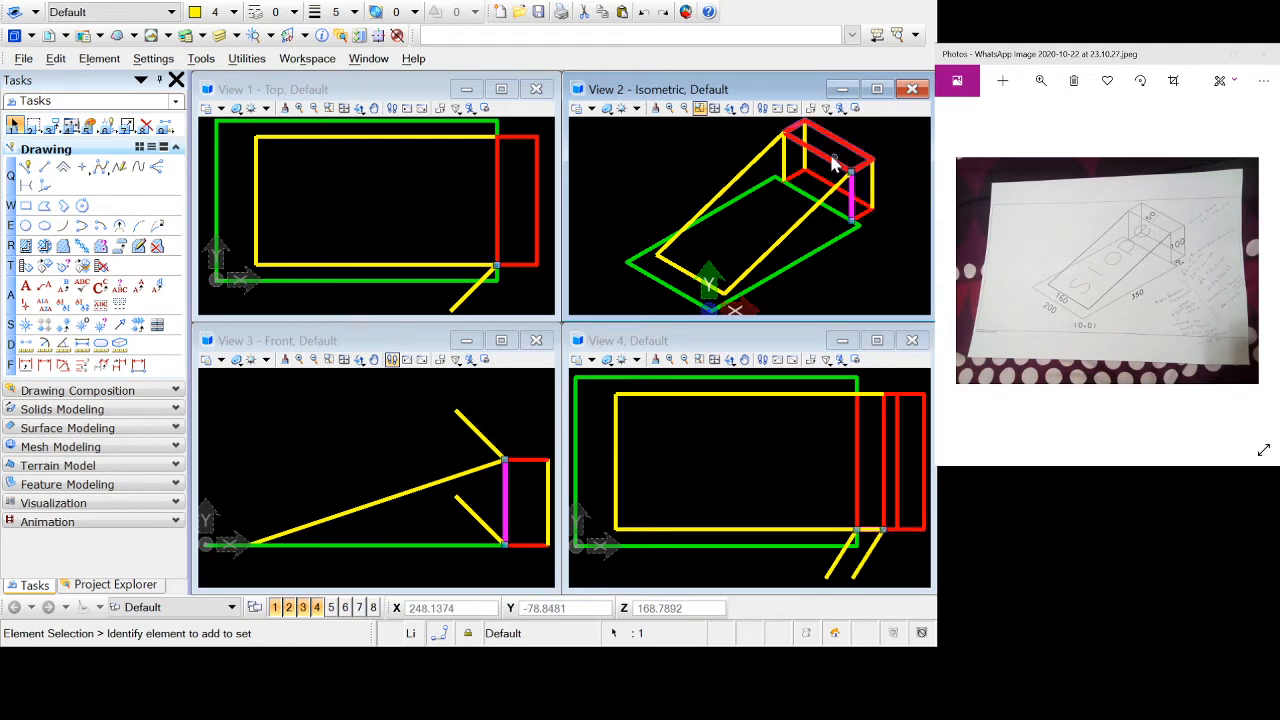
click(805, 165)
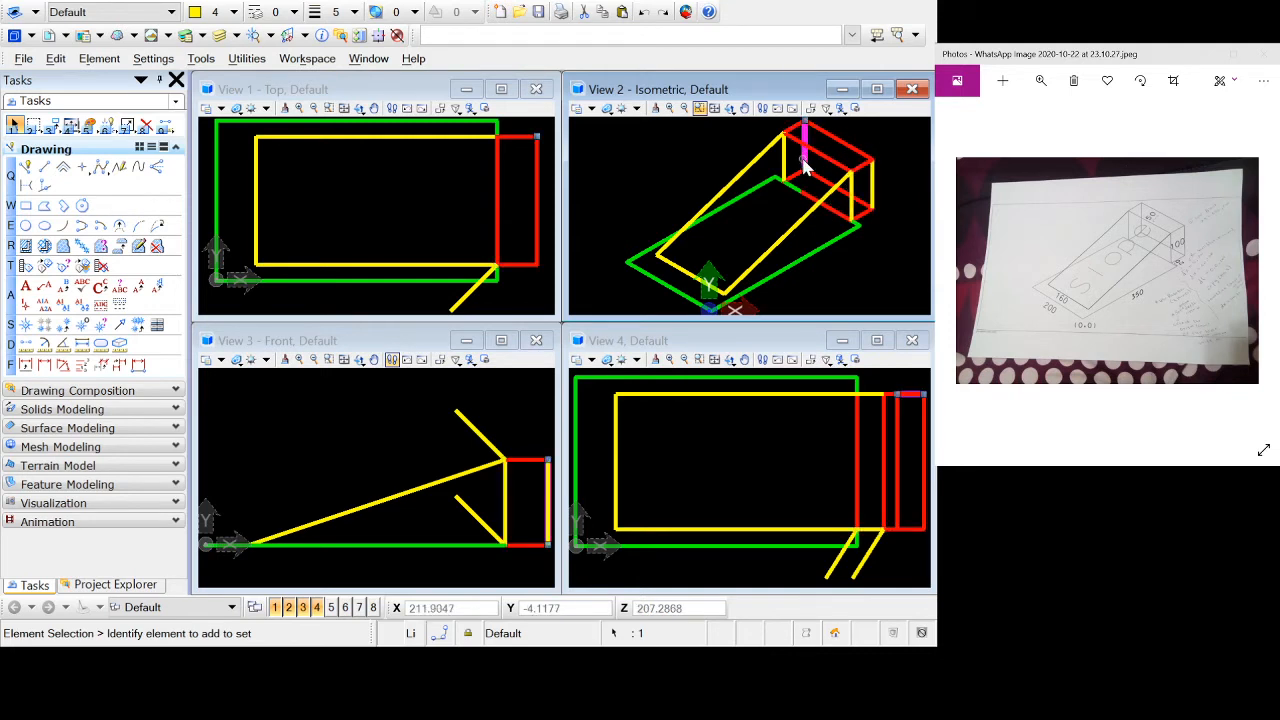
click(784, 160)
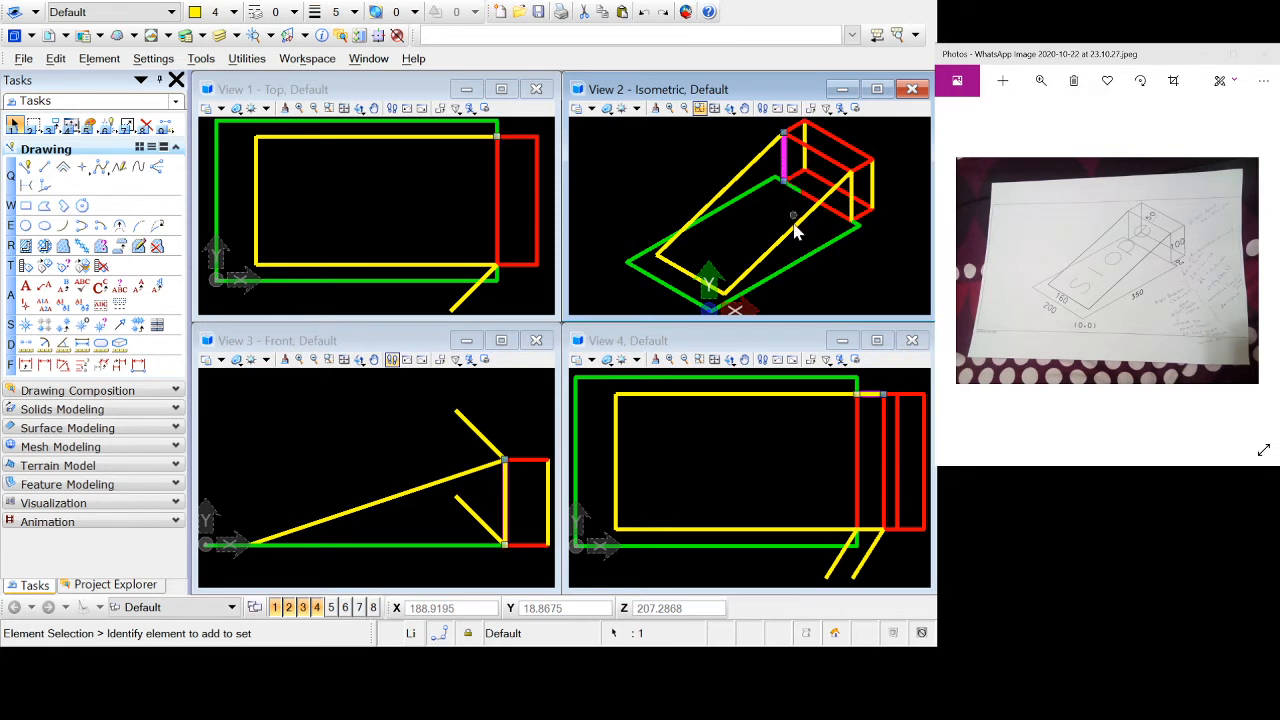
click(834, 568)
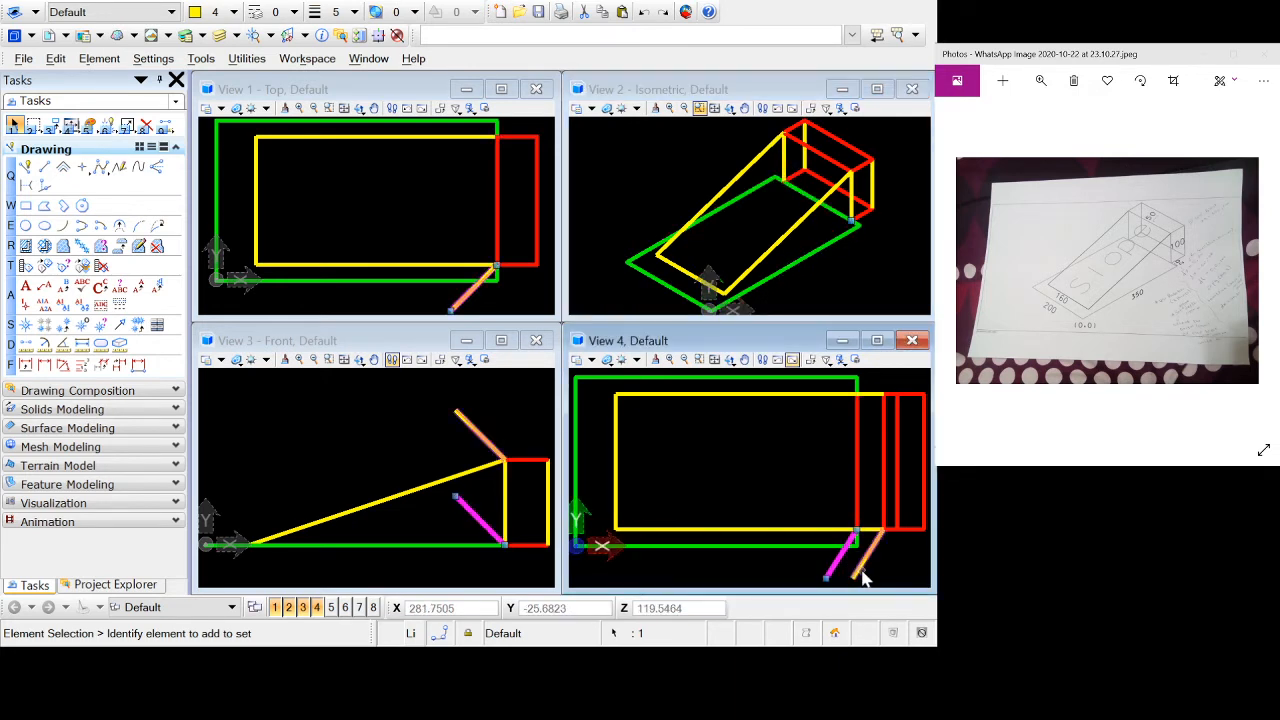
click(860, 565)
click(833, 574)
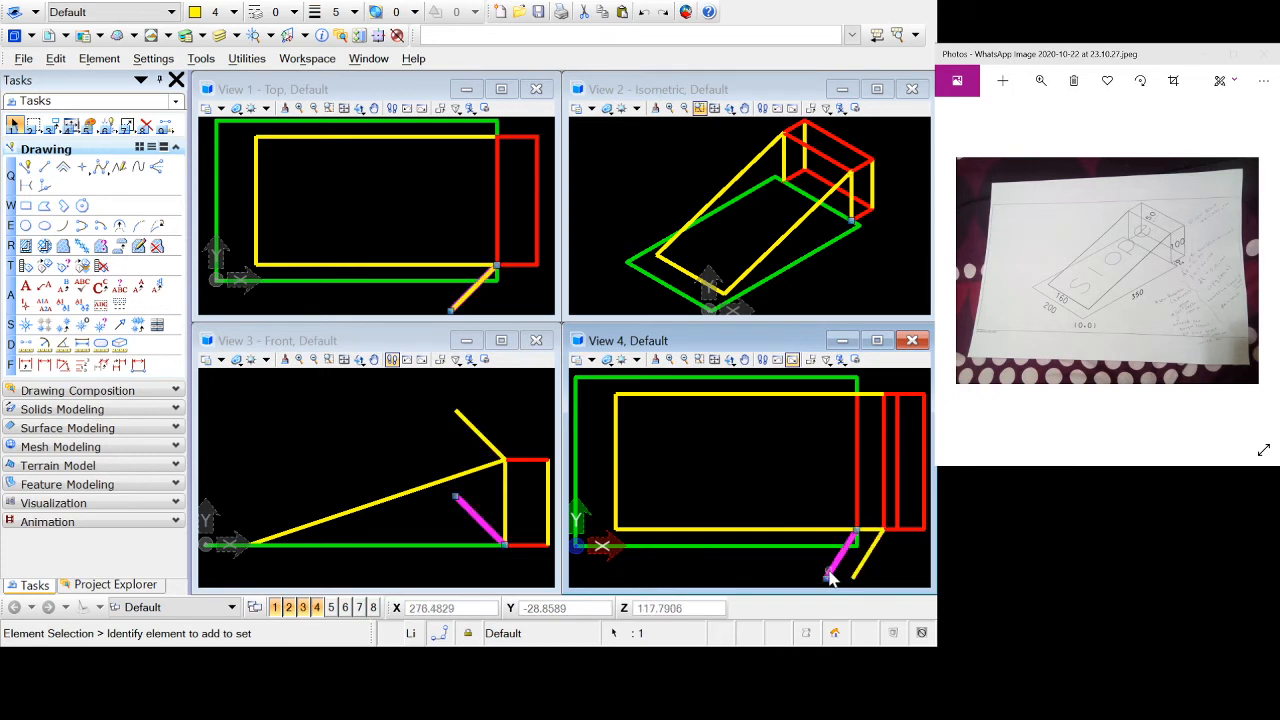
click(855, 579)
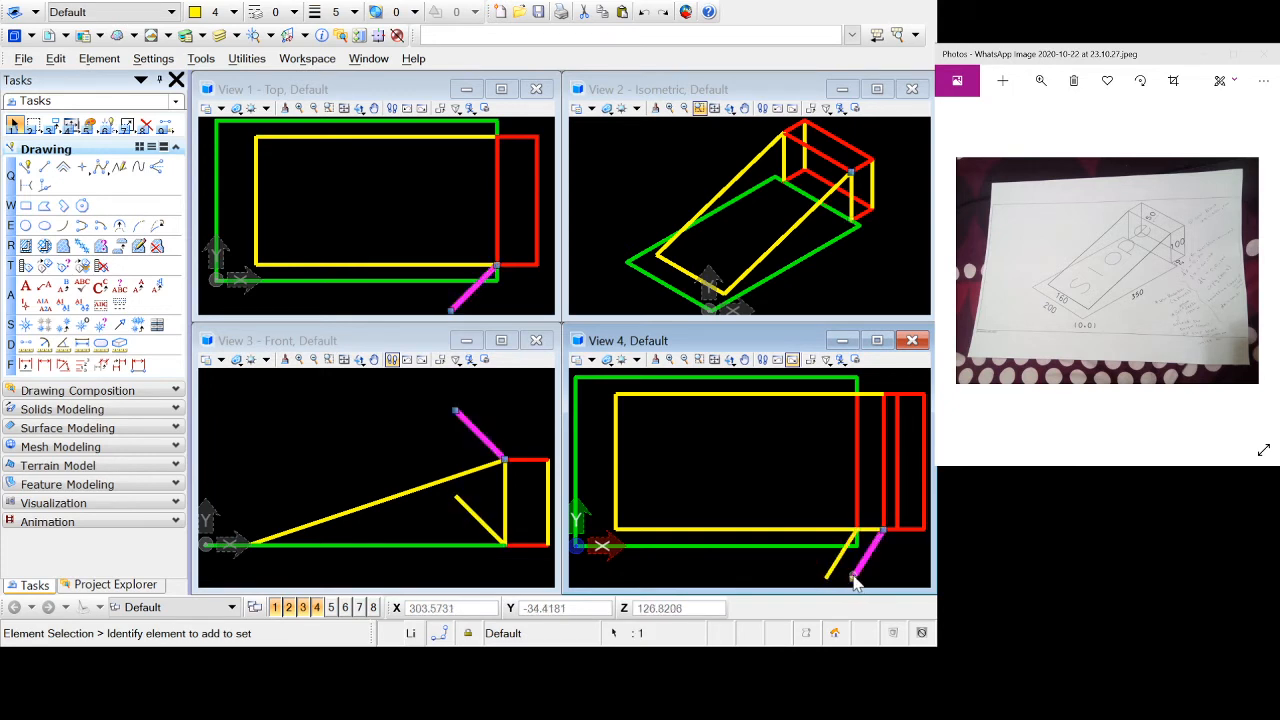
click(834, 577)
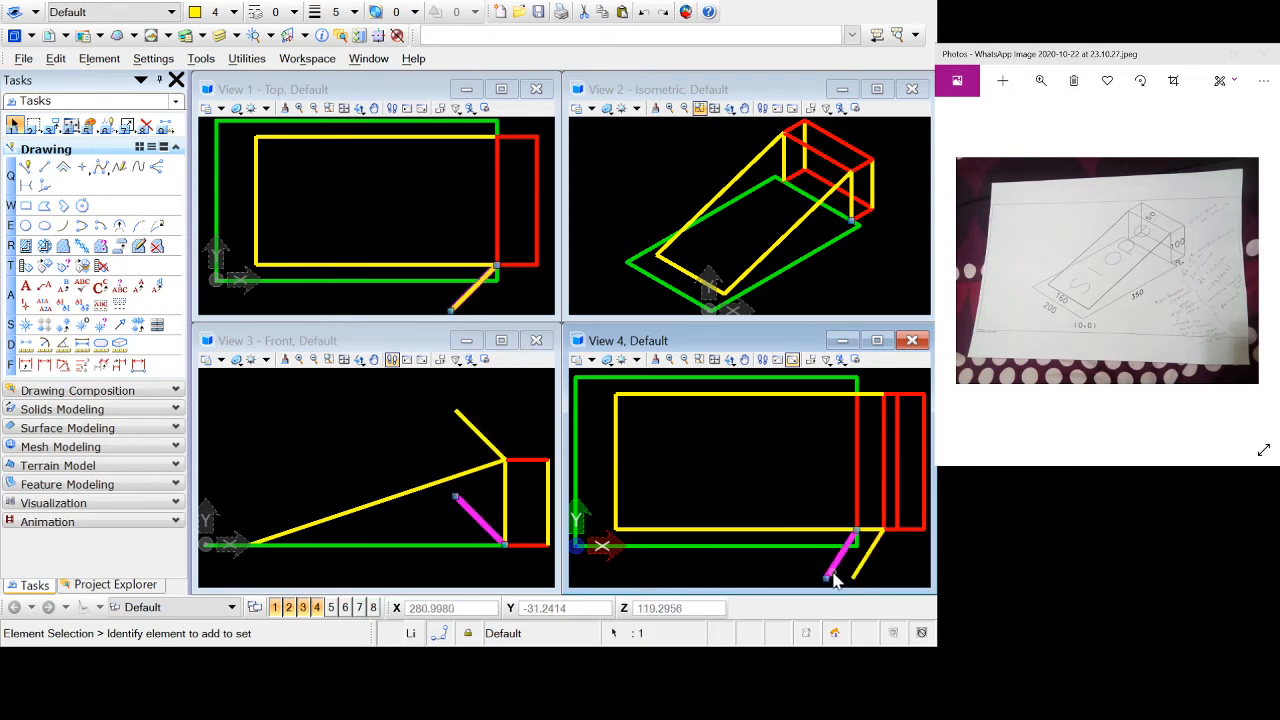
click(859, 577)
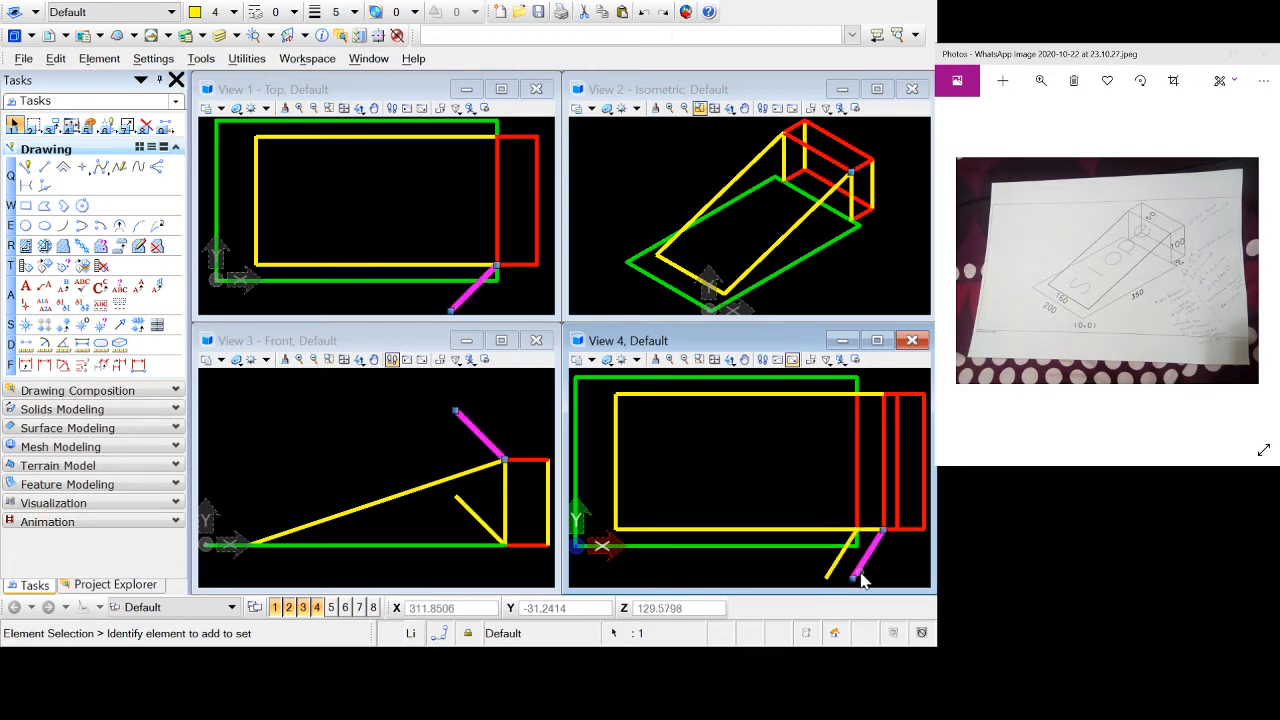
- Delete the two stray diagonal lines extending from the box's front corners in View 3
click(476, 523)
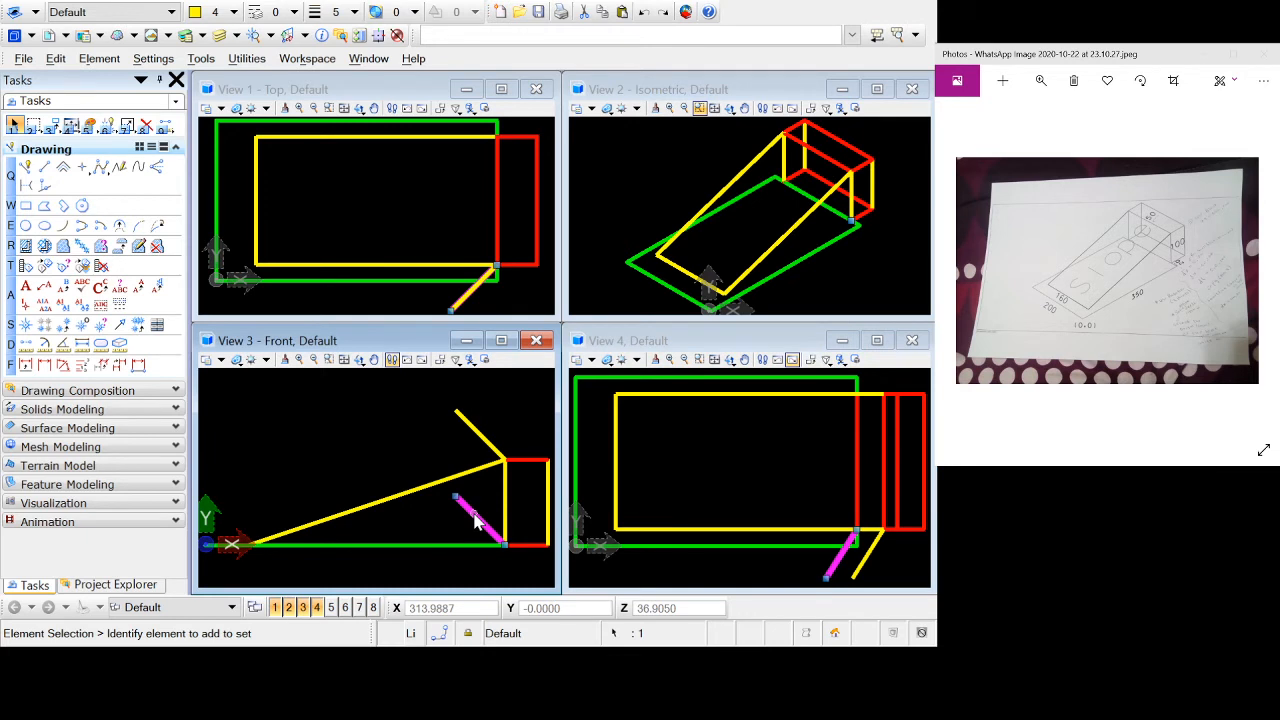
key(Delete)
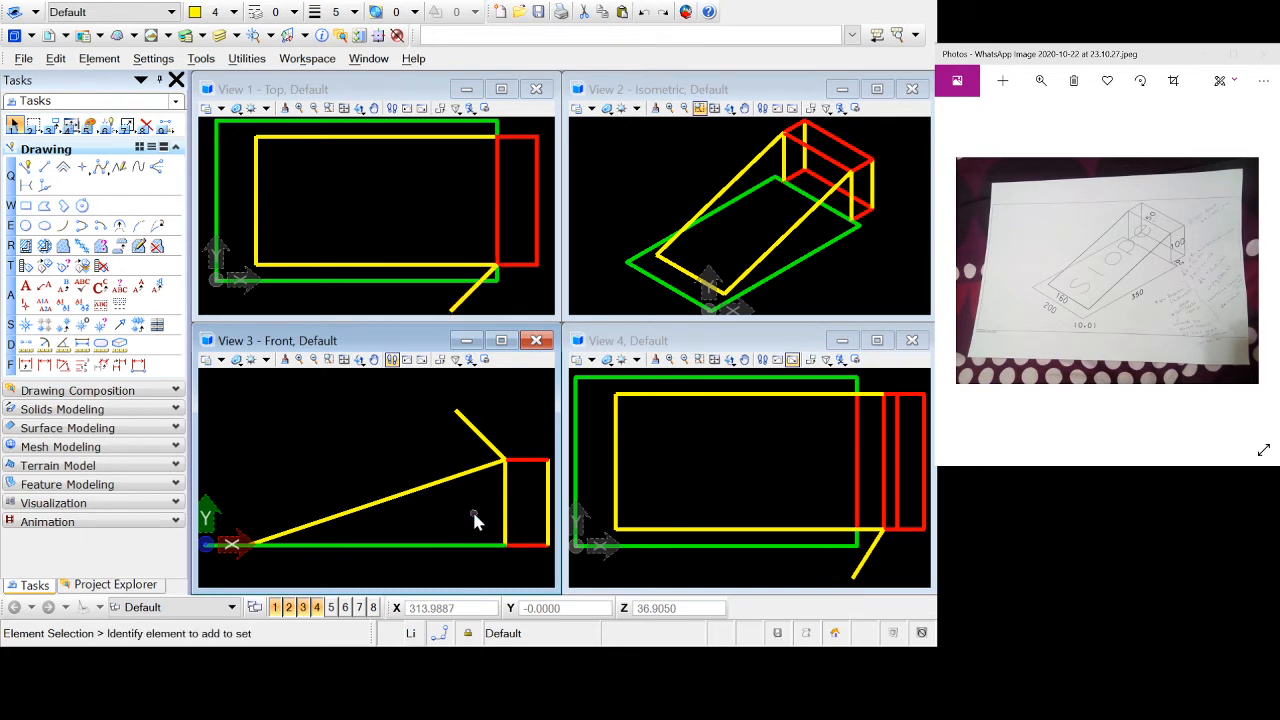
click(492, 450)
key(Delete)
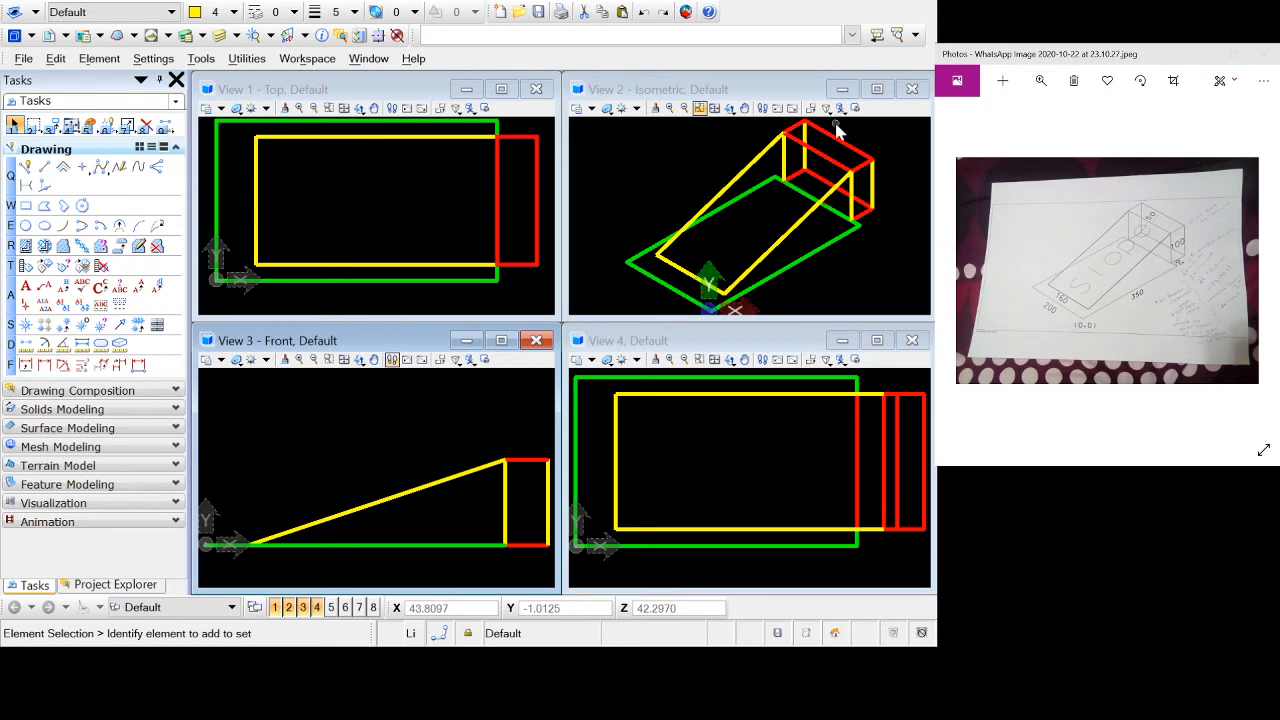
- Set View 4's active depth with DEPTH ACTIVE at the lower endpoint of the ramp's front sloping edge, picked in View 2
click(713, 110)
click(713, 110)
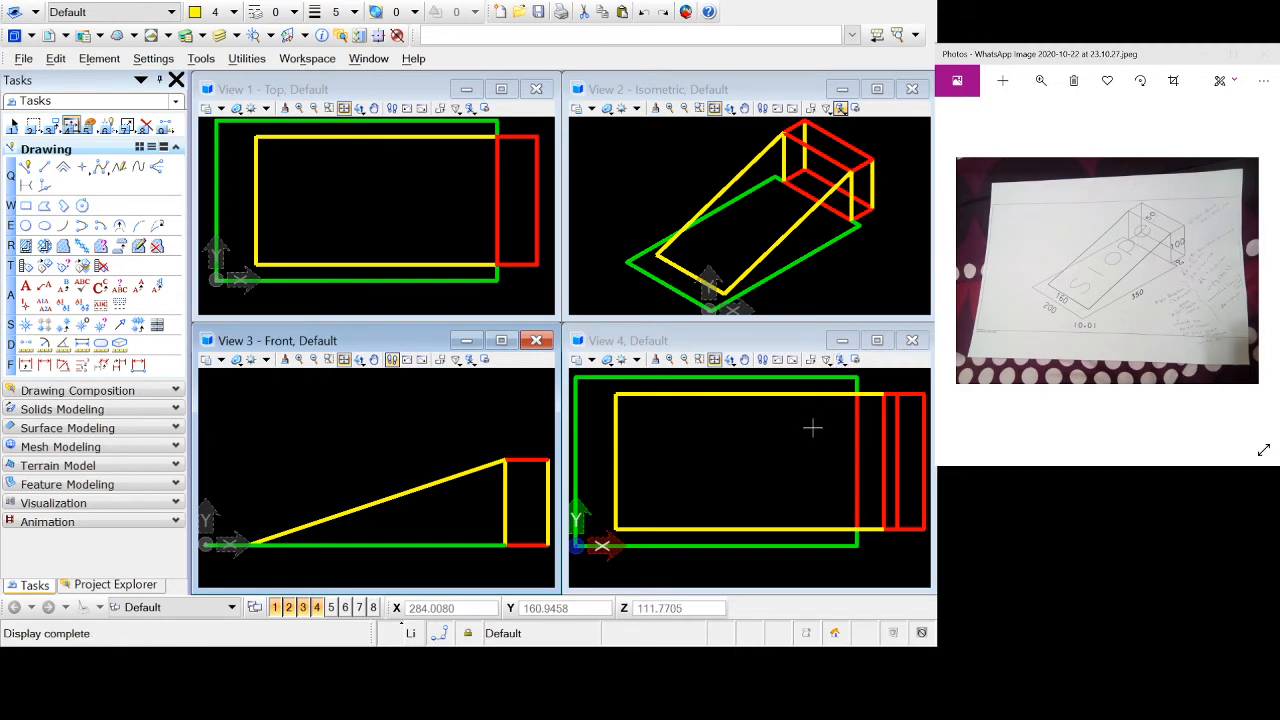
click(543, 38)
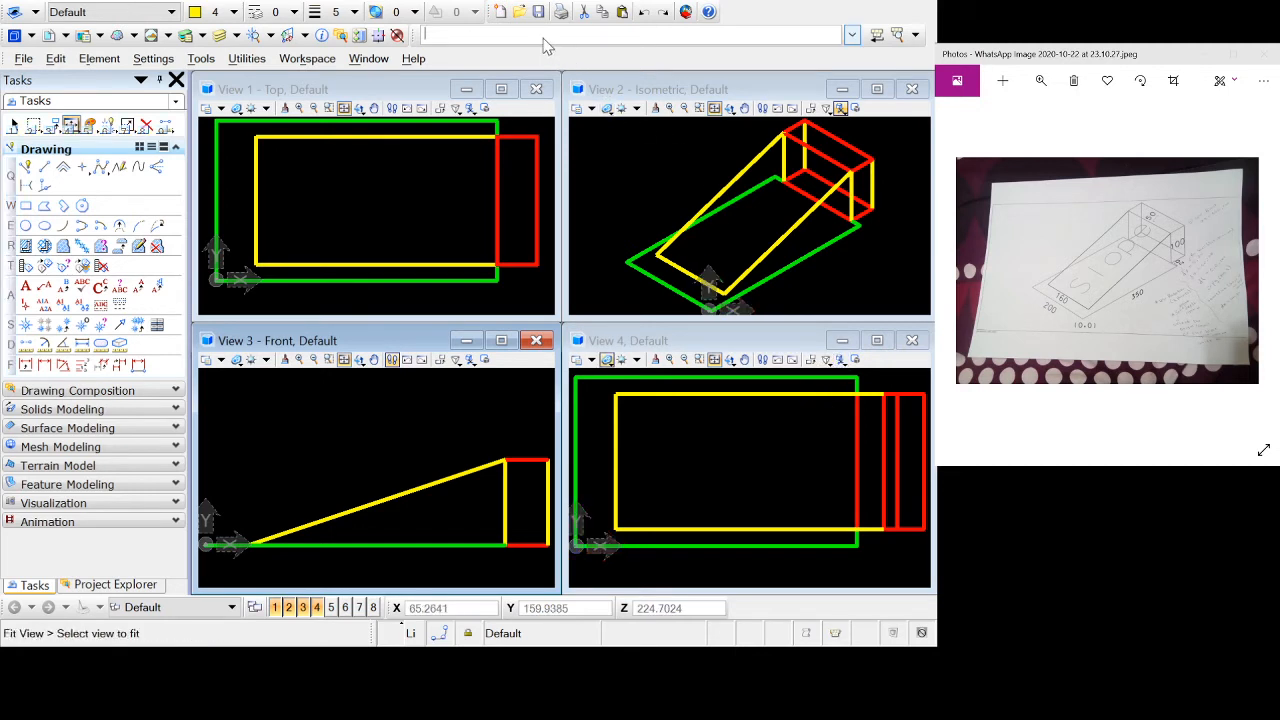
text(DEPTH ACTIVE)
key(Return)
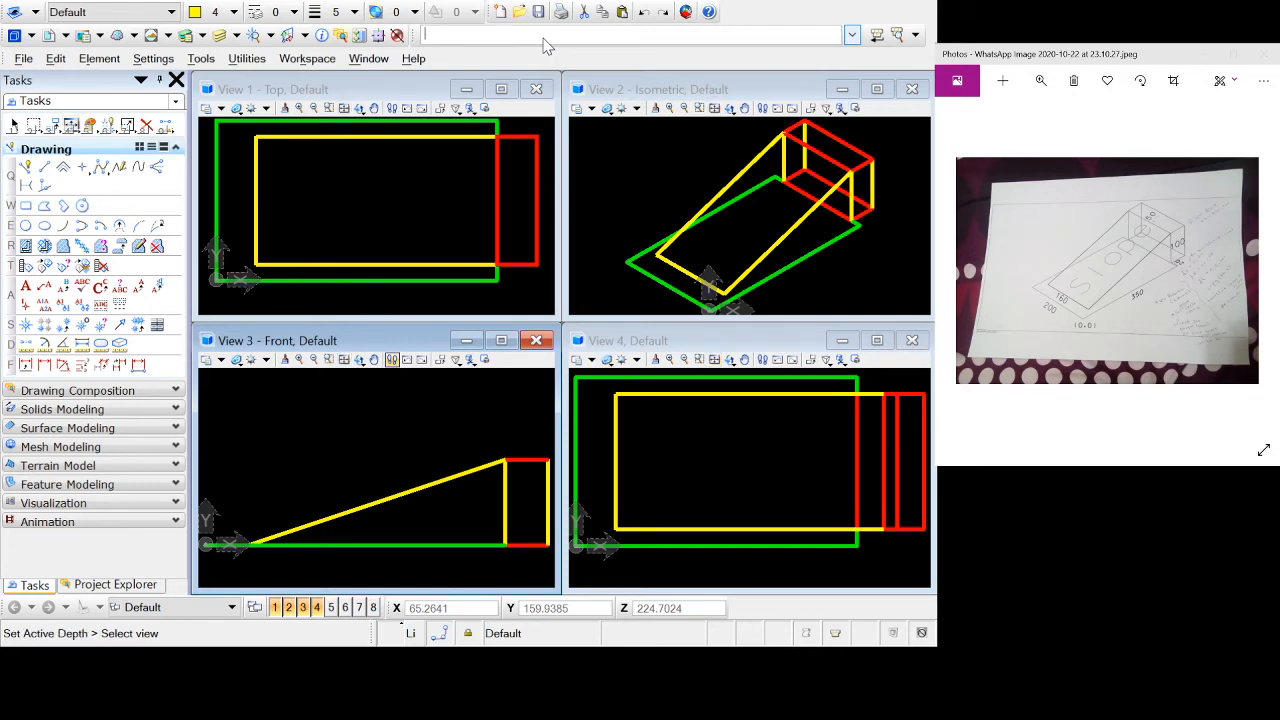
click(670, 438)
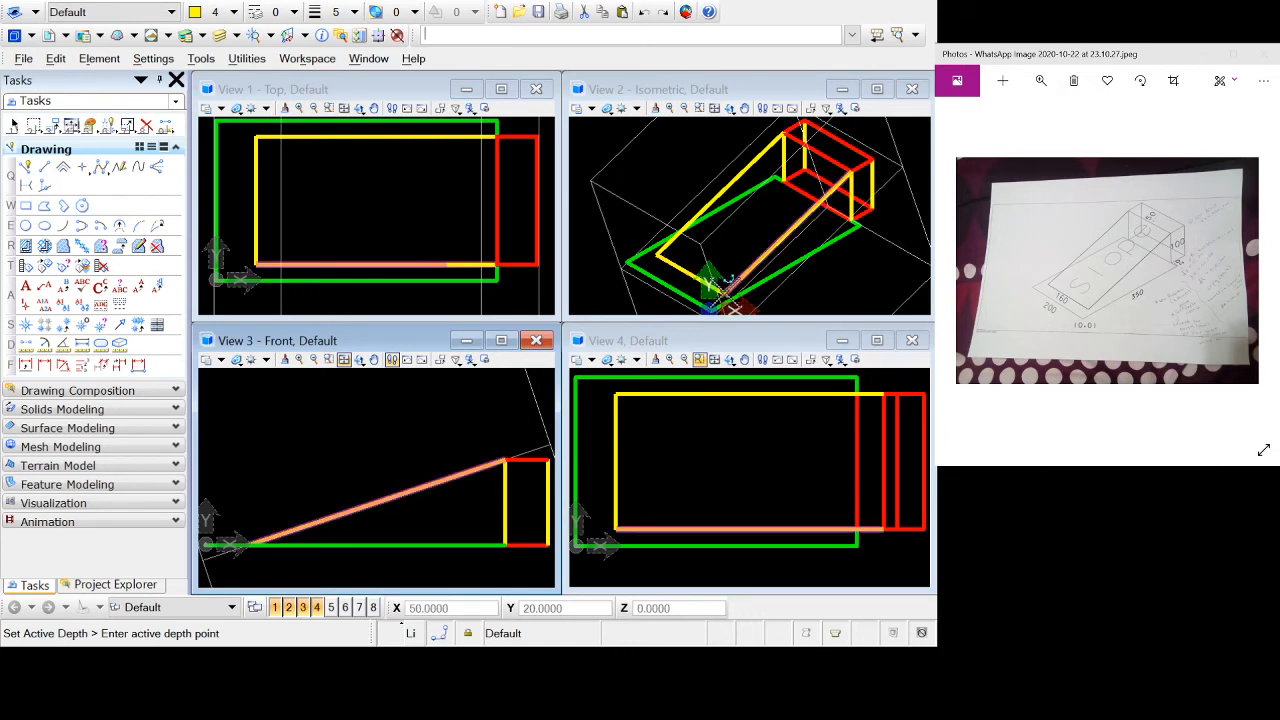
click(728, 295)
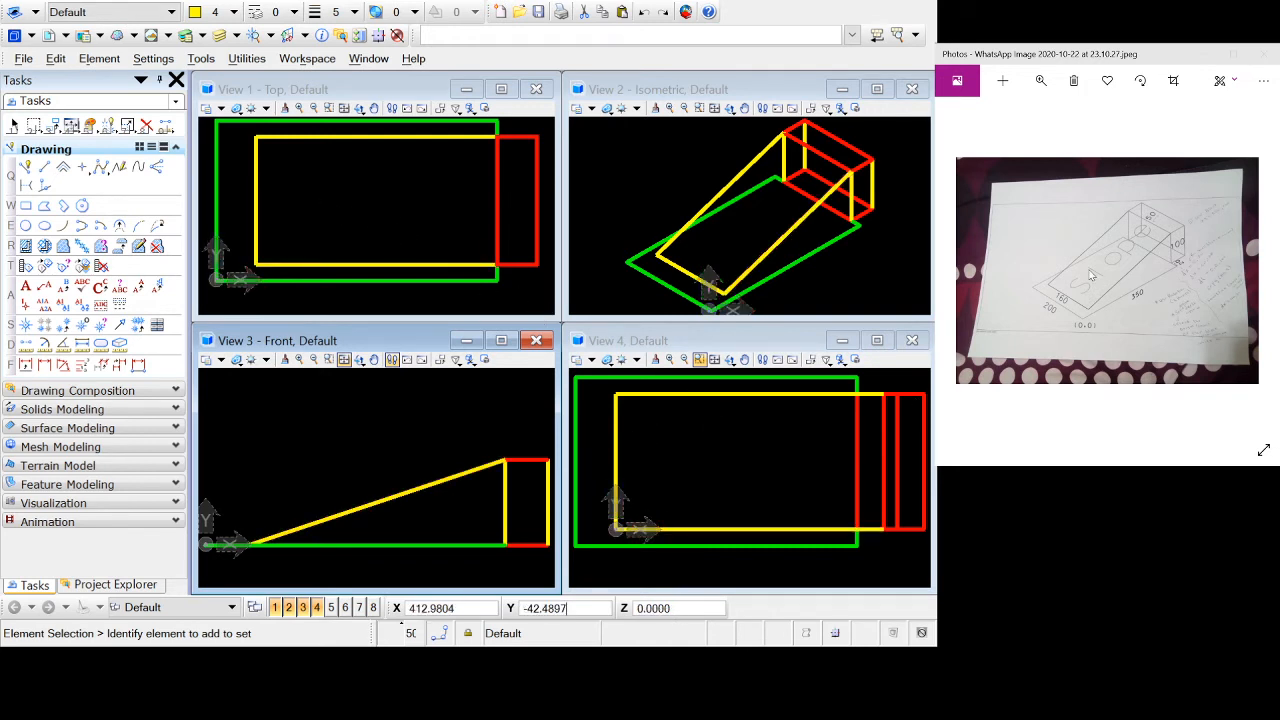
click(26, 288)
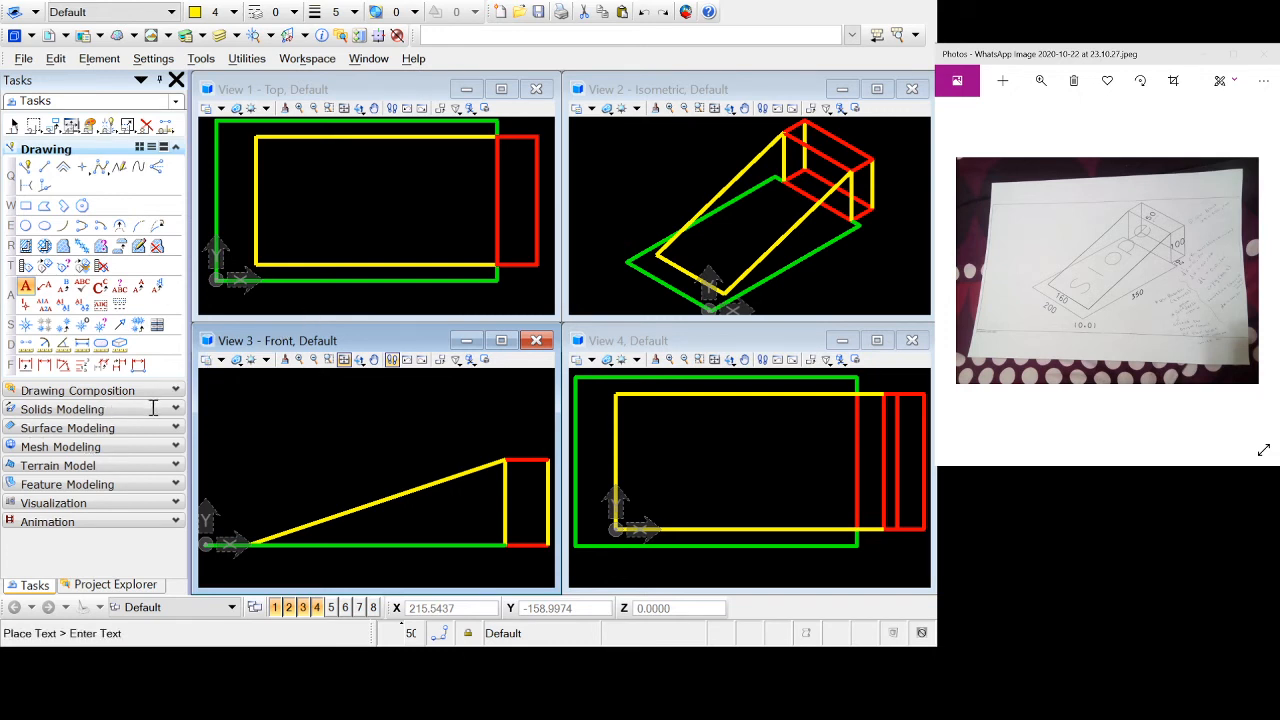
text(S)
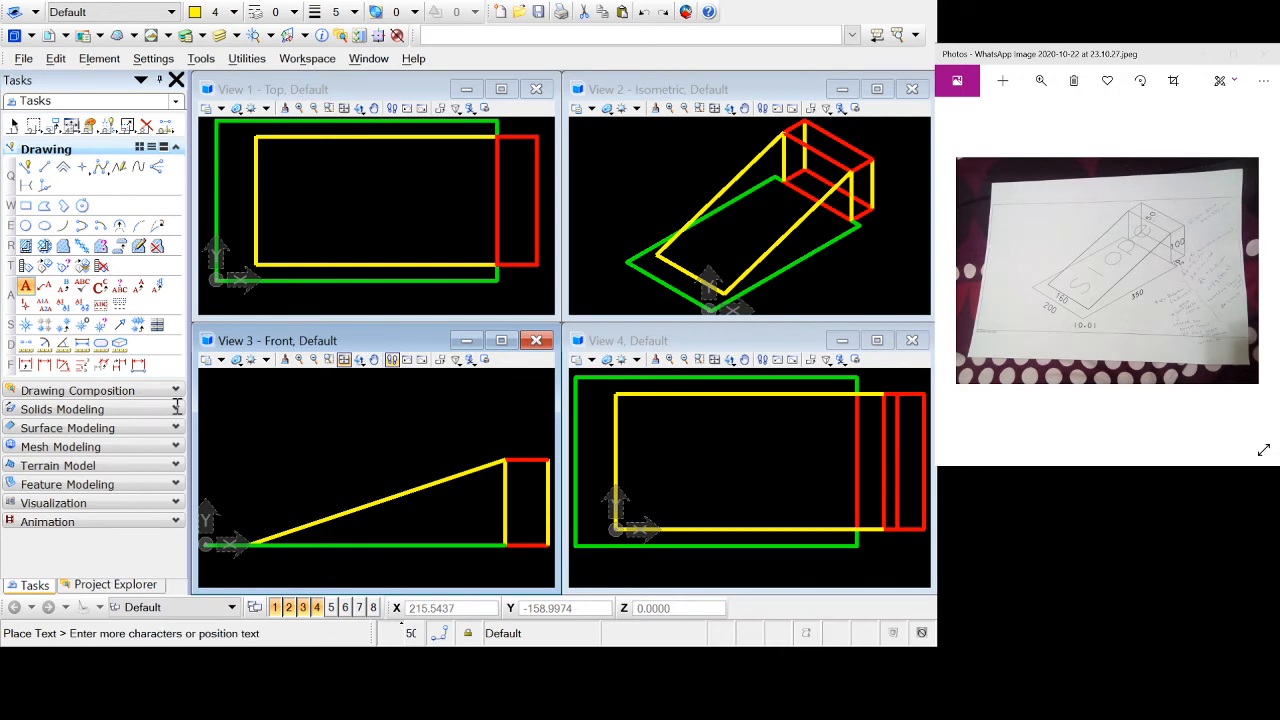
key(Escape)
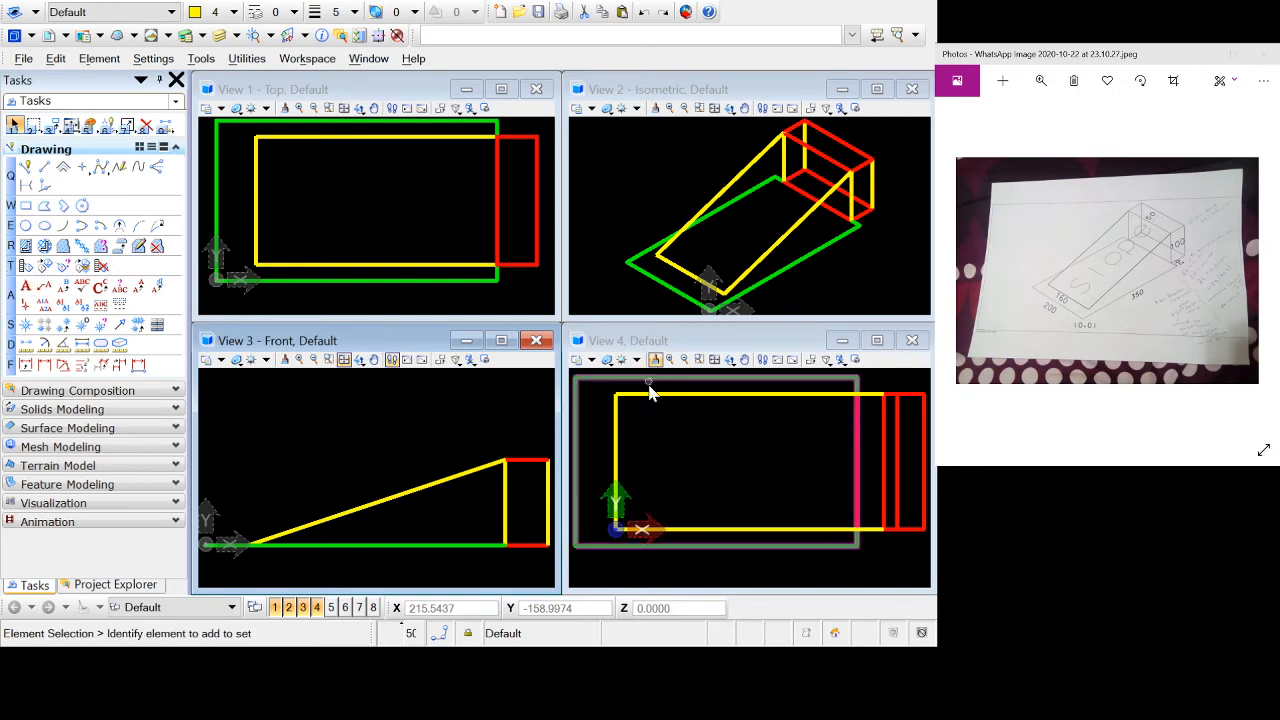
click(711, 452)
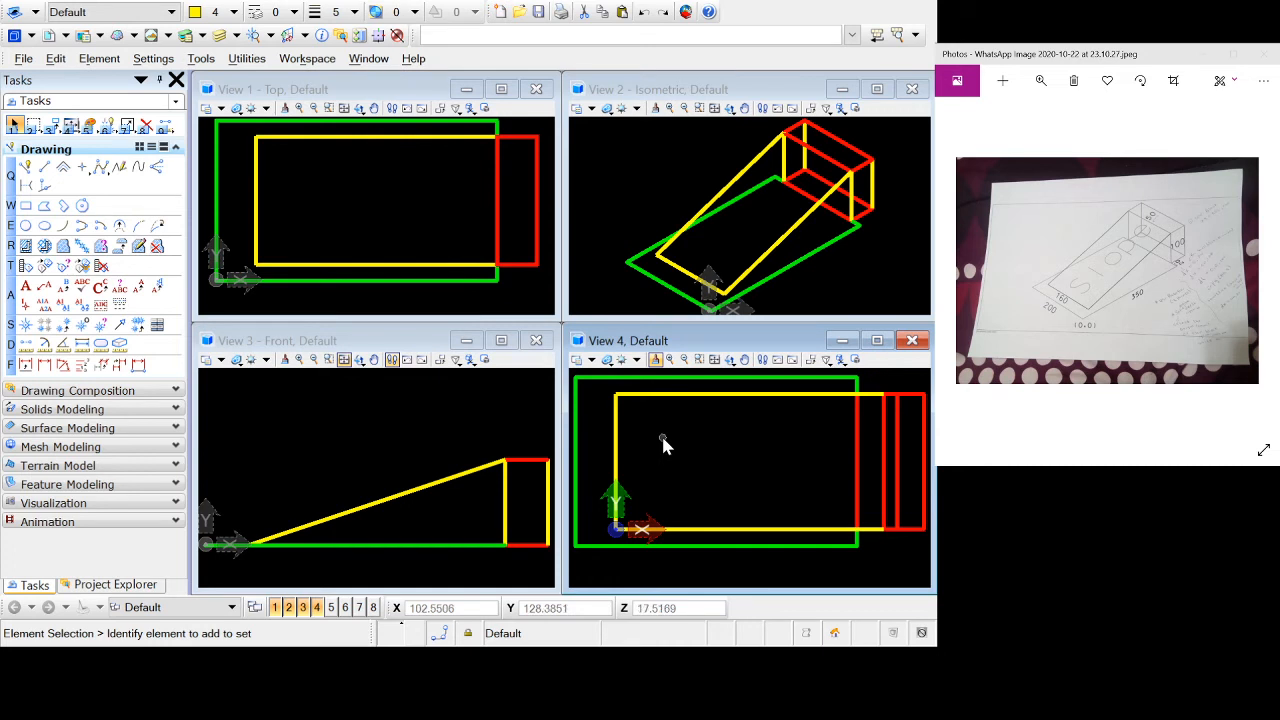
click(28, 287)
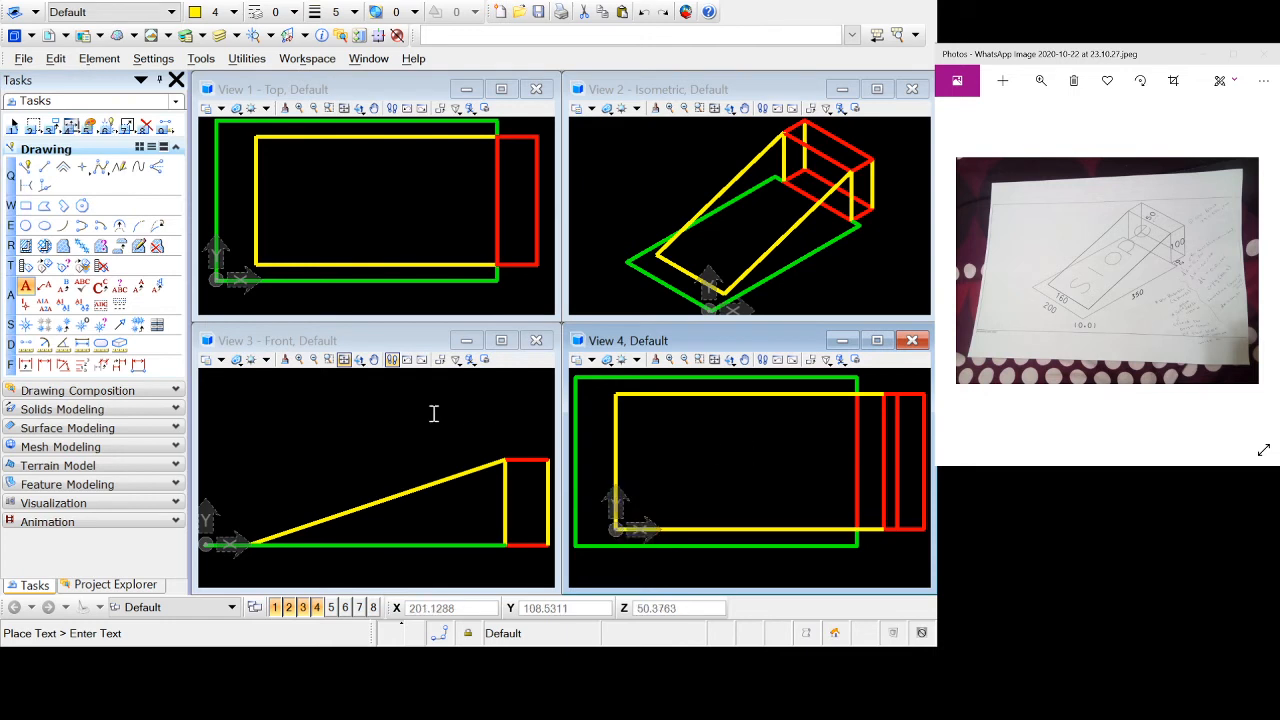
text(S)
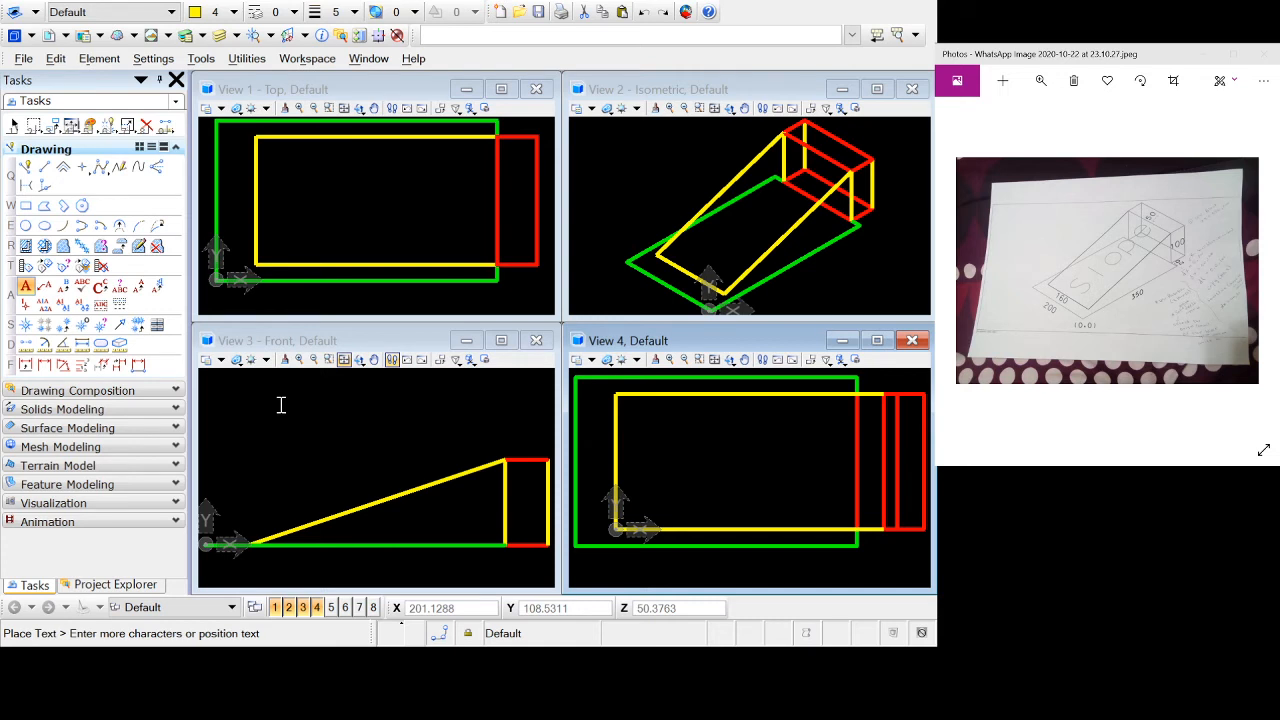
click(655, 310)
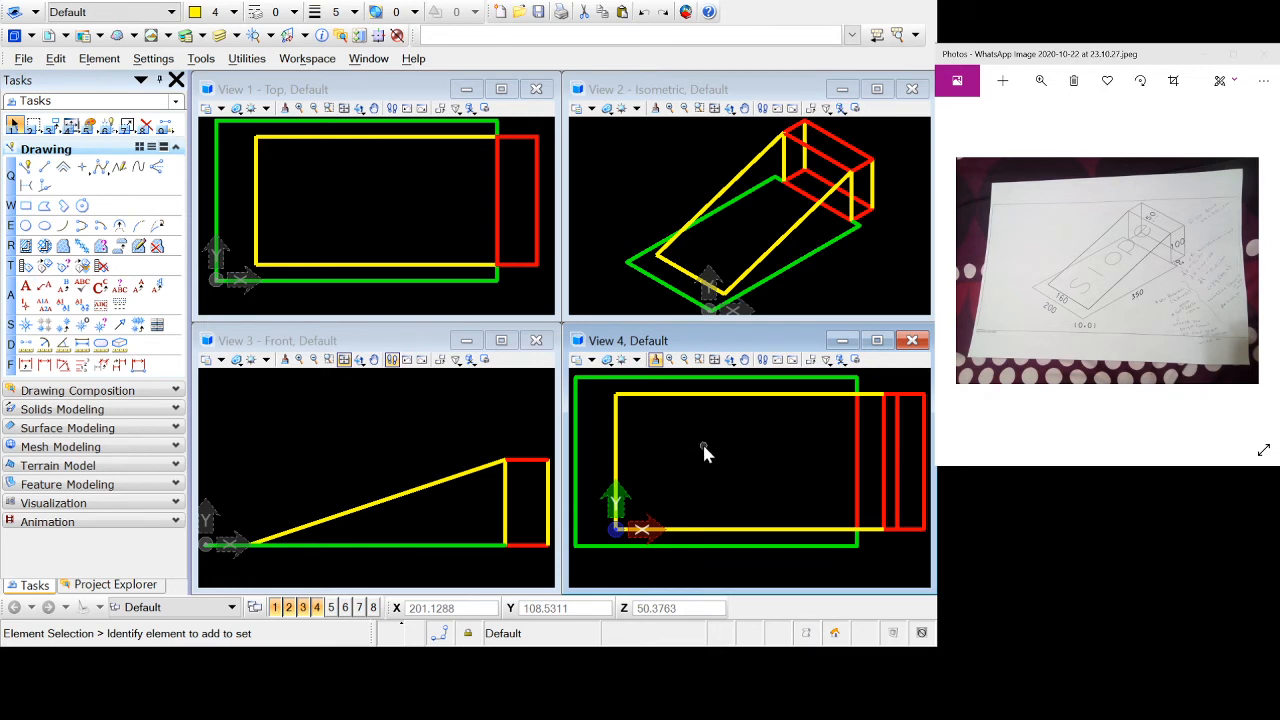
- Maximize View 4 and place the sketch's label text on the sloping face toward its upper end
click(876, 342)
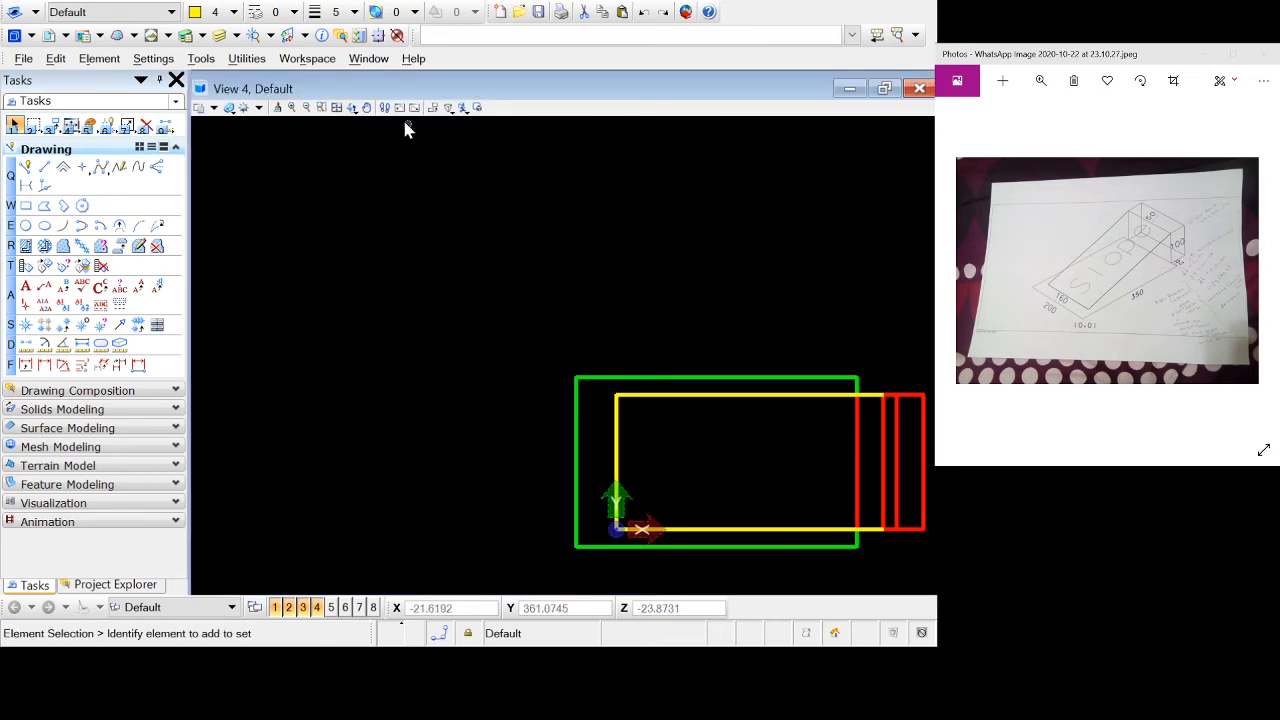
click(336, 107)
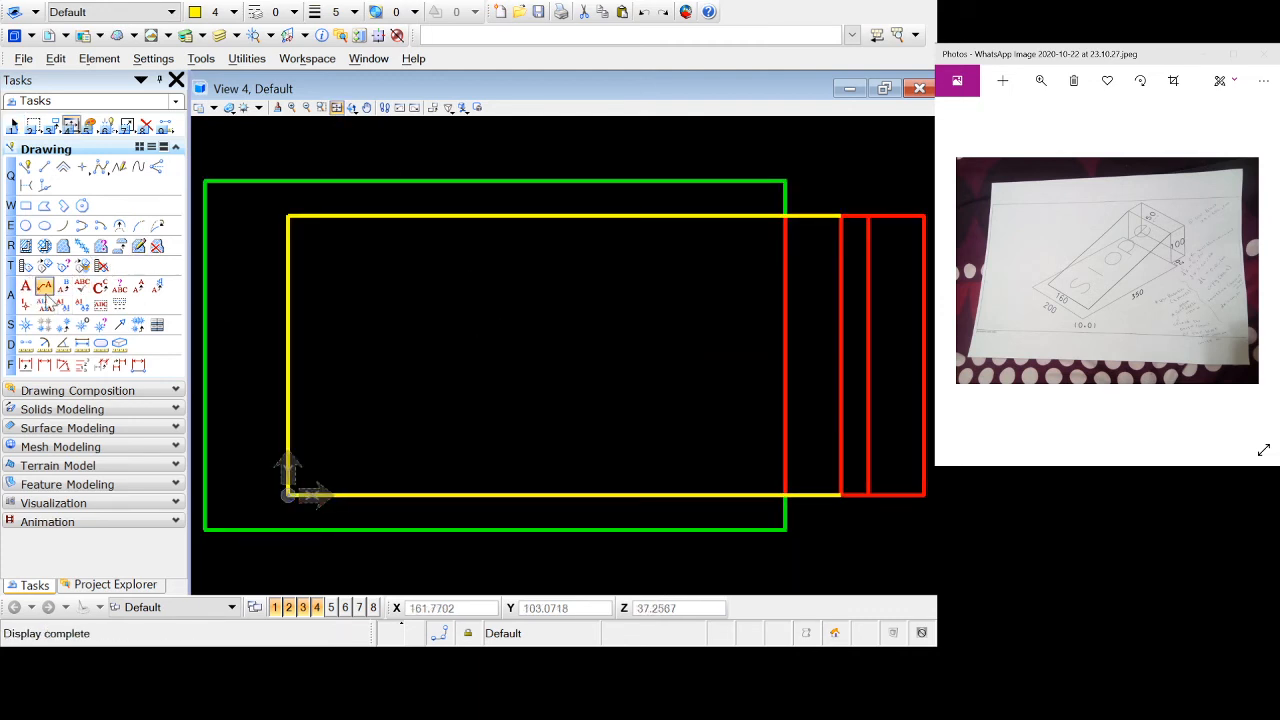
click(26, 286)
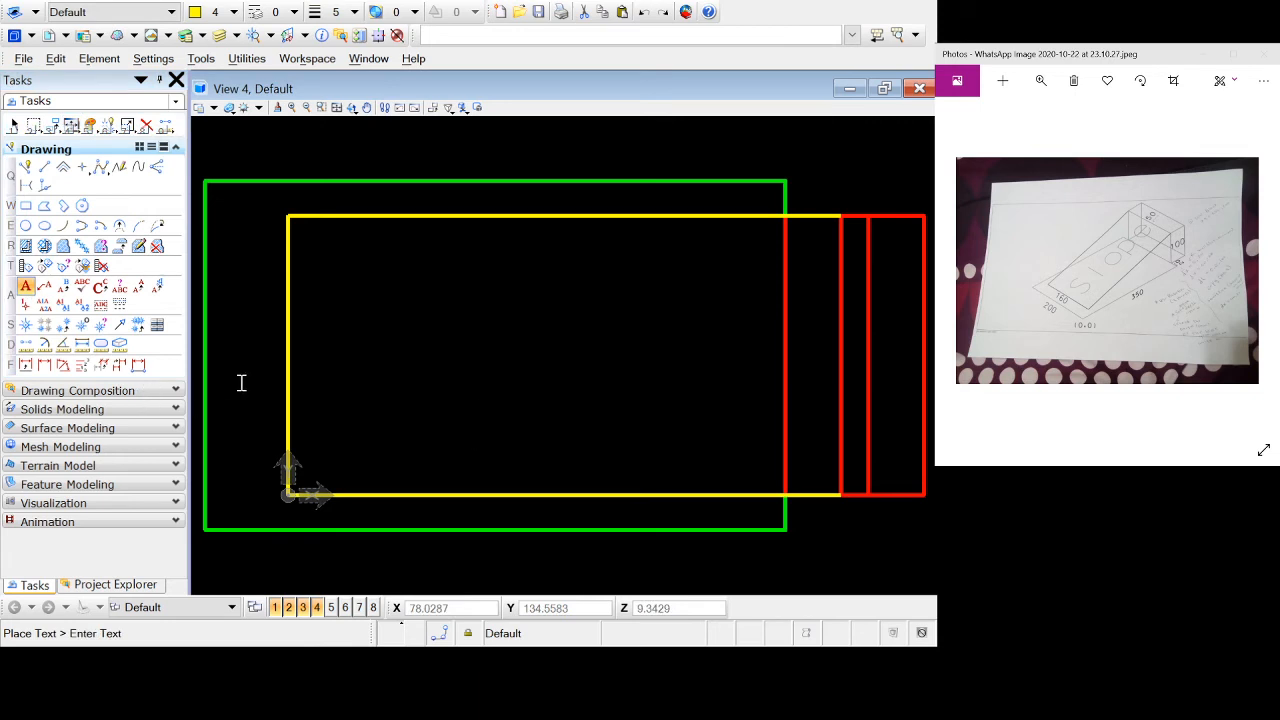
text(S)
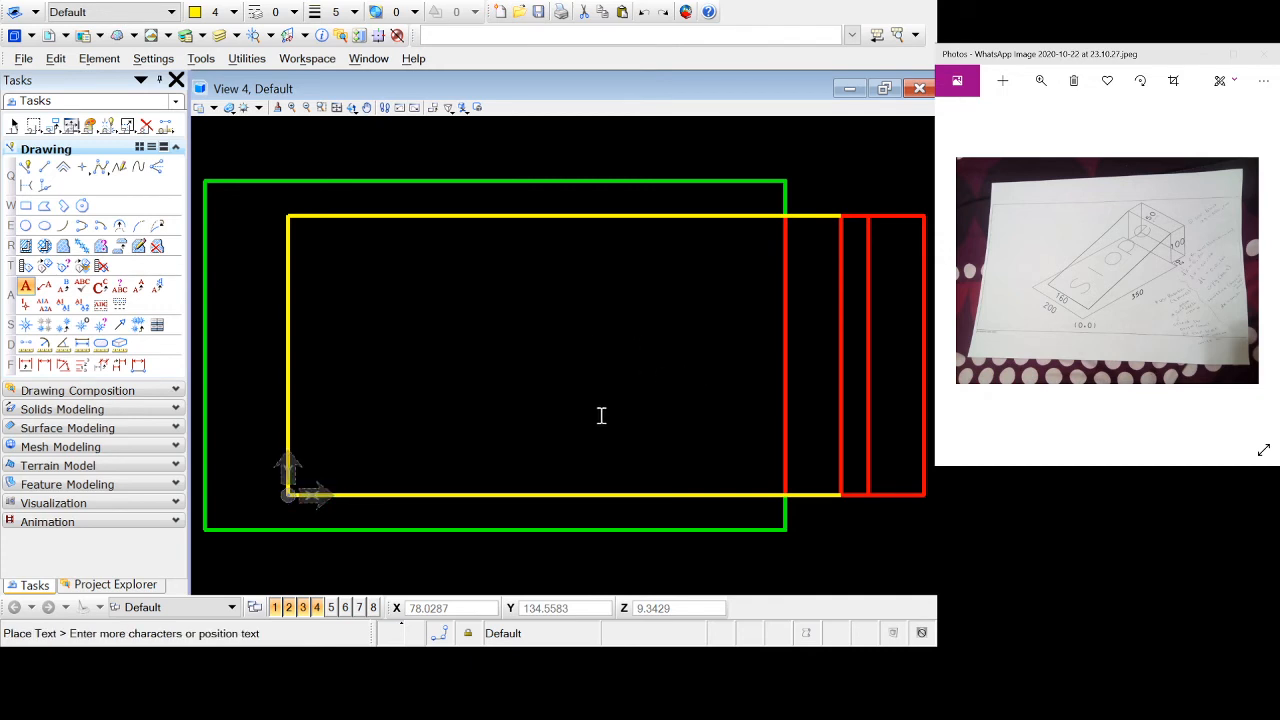
click(721, 343)
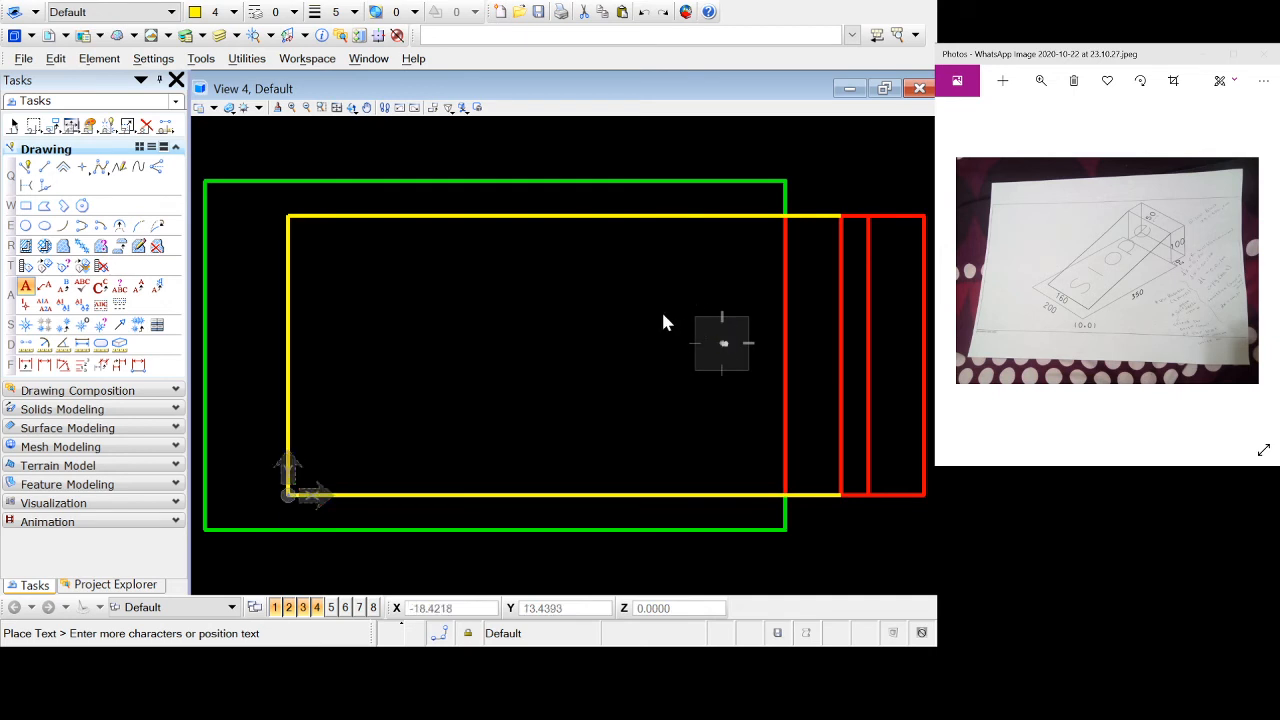
key(Escape)
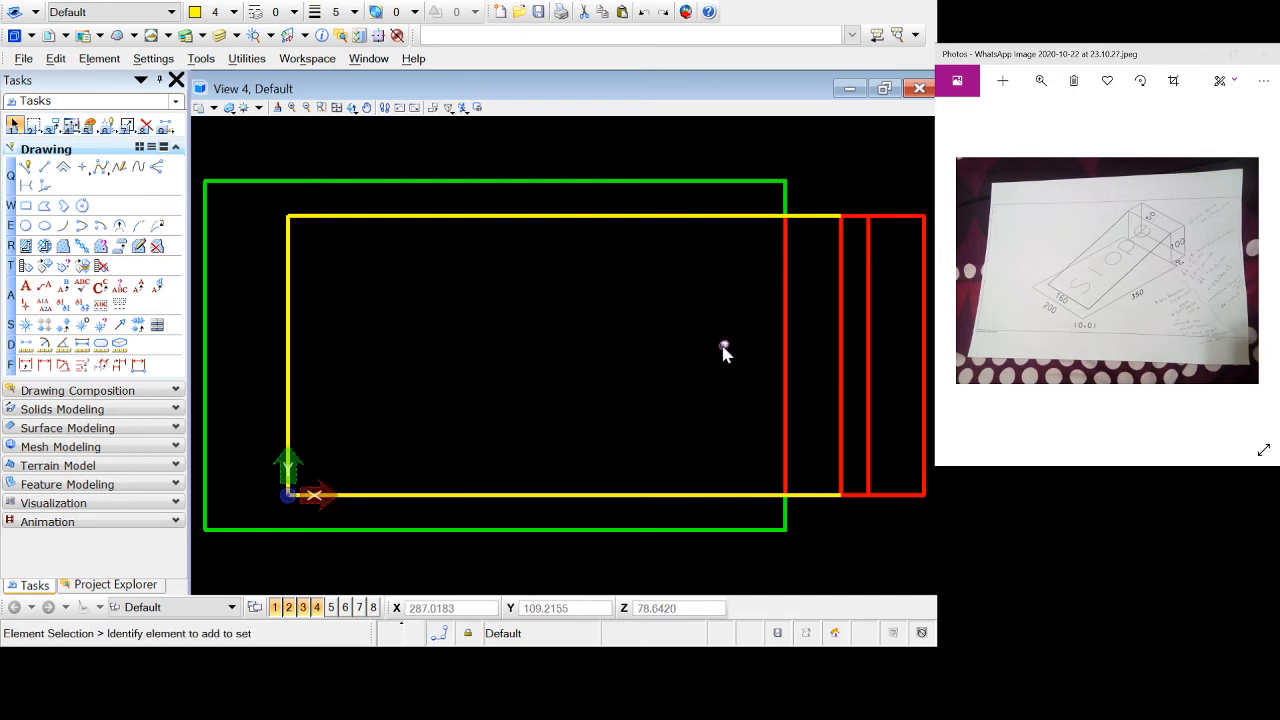
- Enlarge the tiny SLOPE text on the sloping face in View 4 until it nearly fills the zoomed-in view's width
click(291, 107)
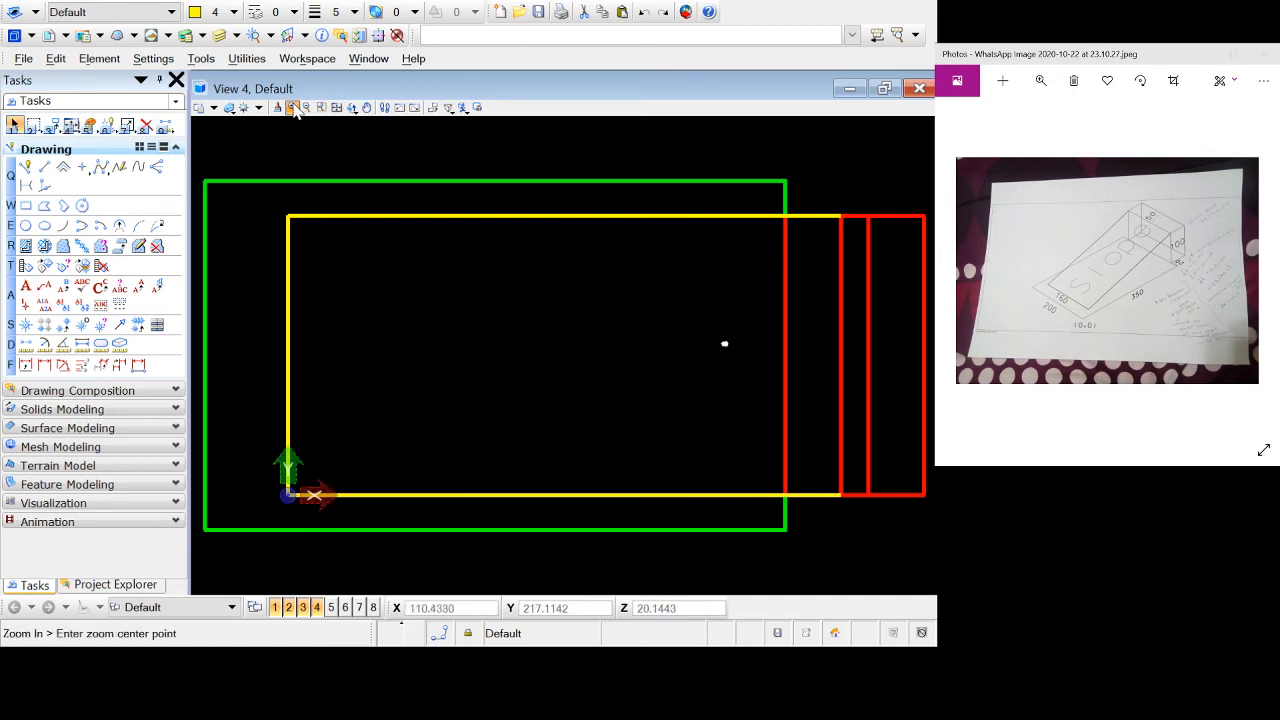
click(738, 318)
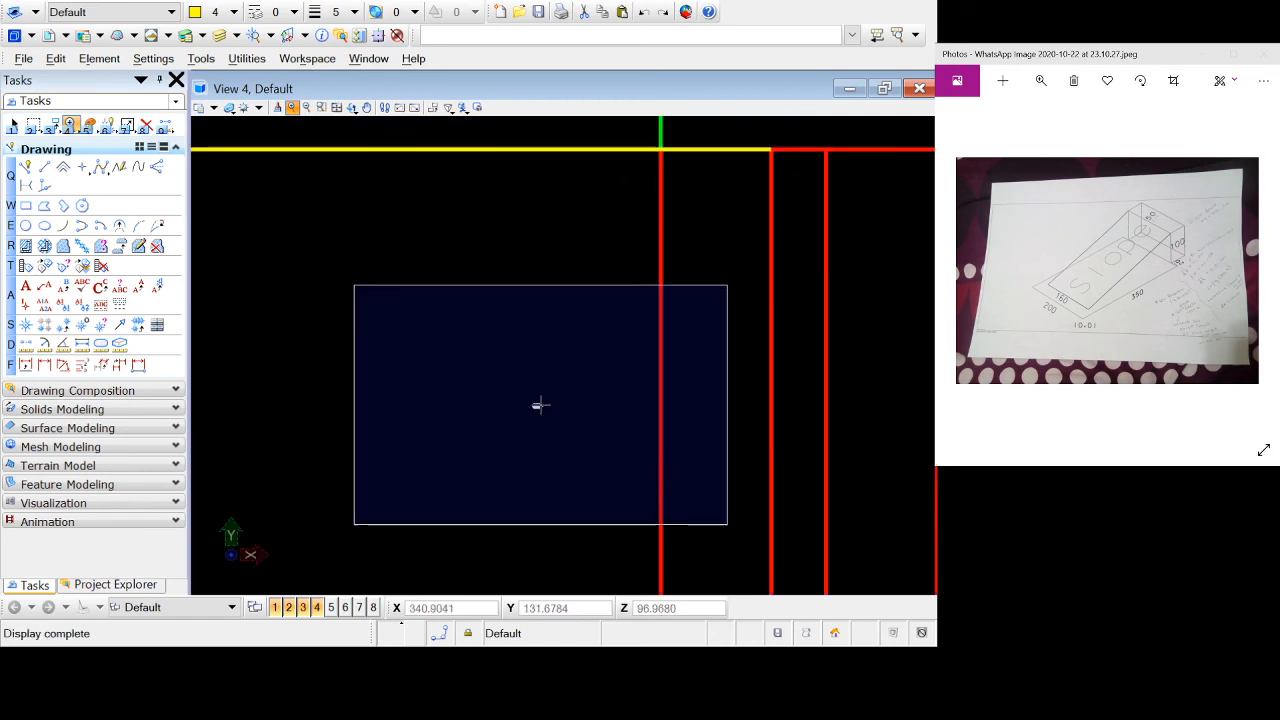
click(540, 405)
click(583, 354)
click(542, 368)
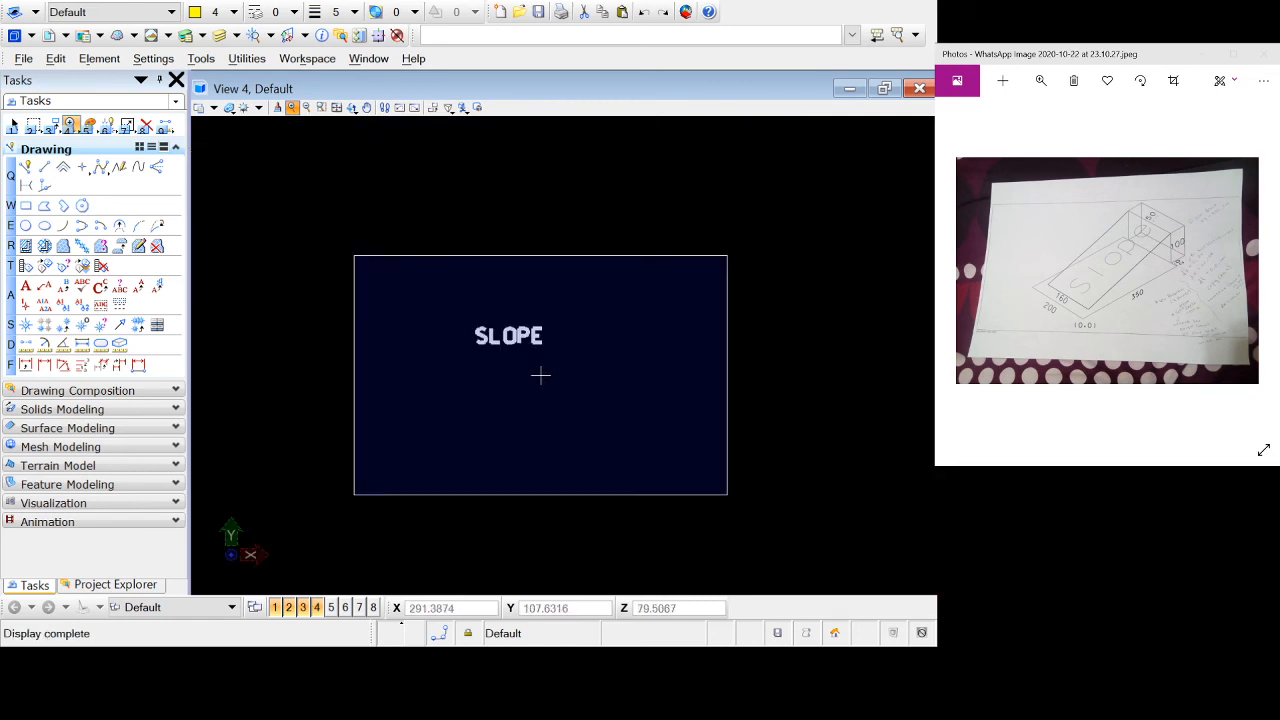
click(581, 362)
click(482, 339)
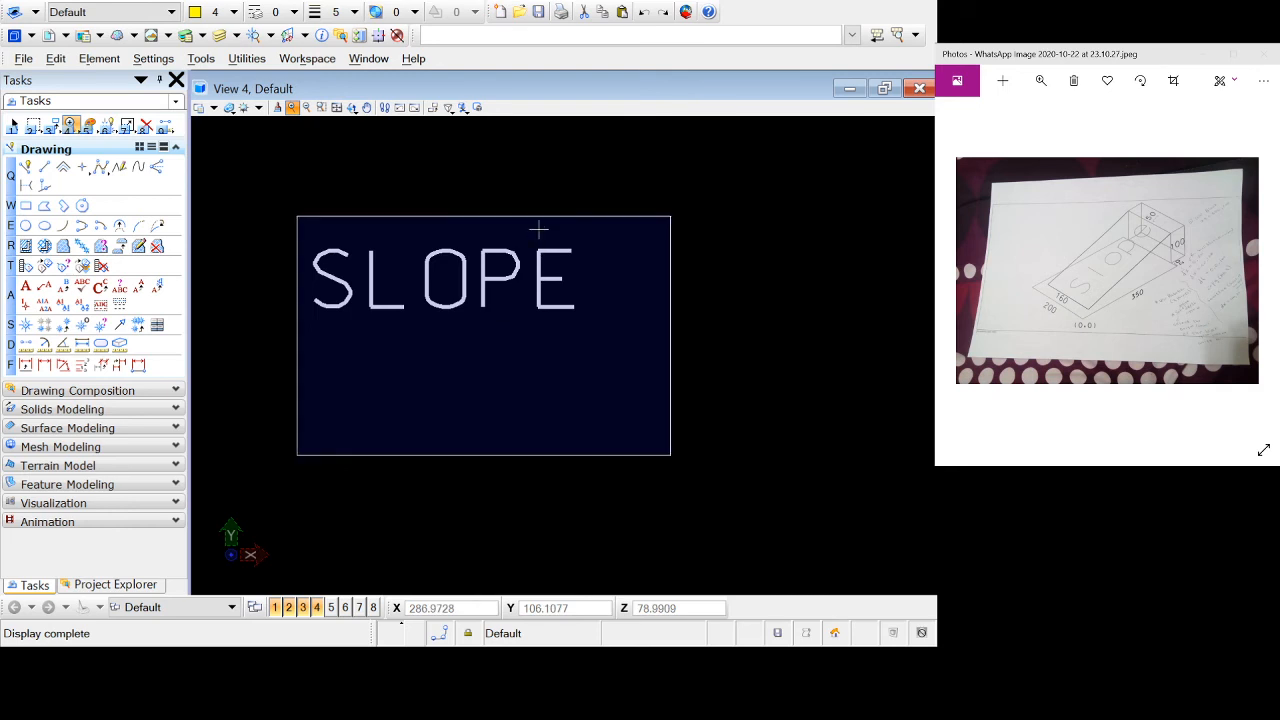
click(306, 107)
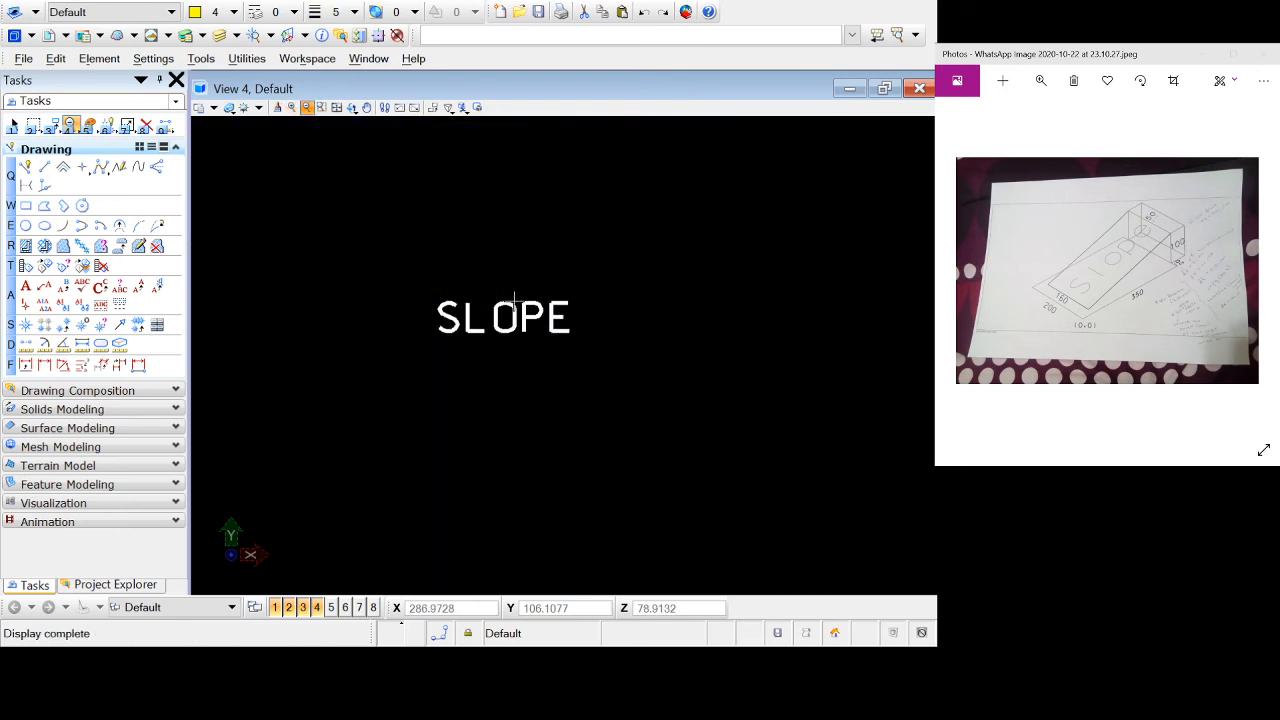
click(14, 124)
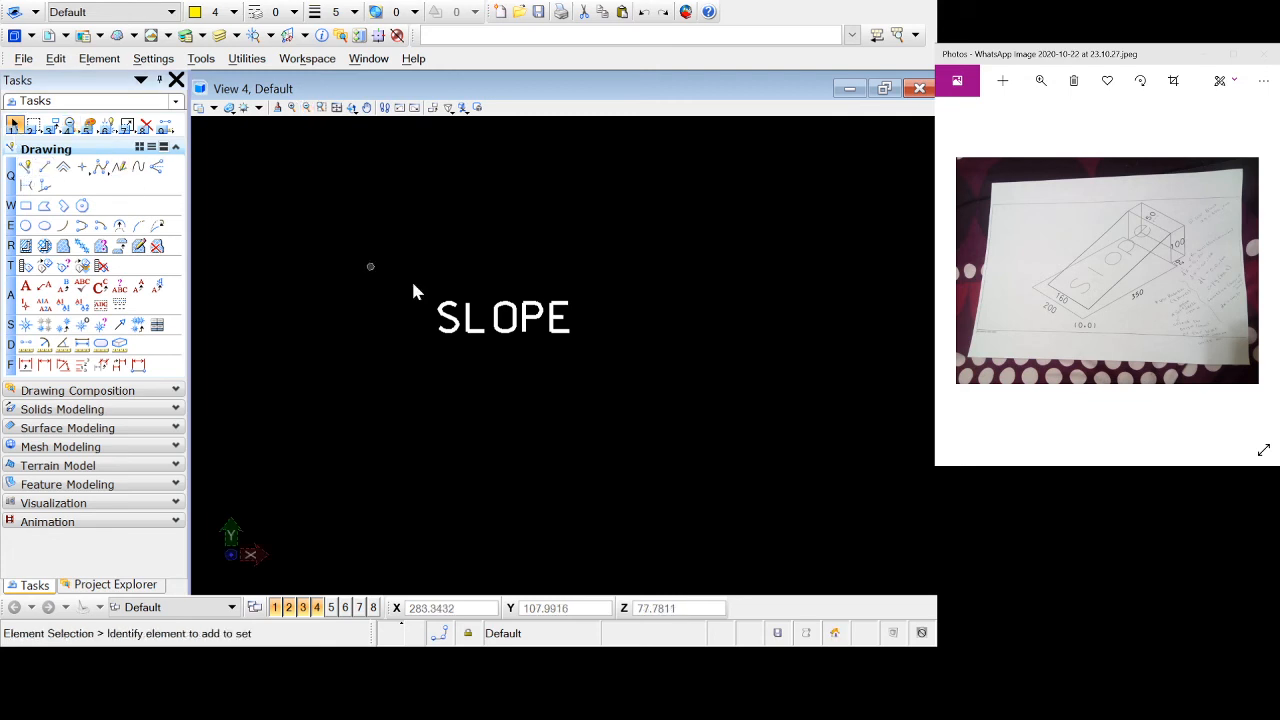
double_click(547, 317)
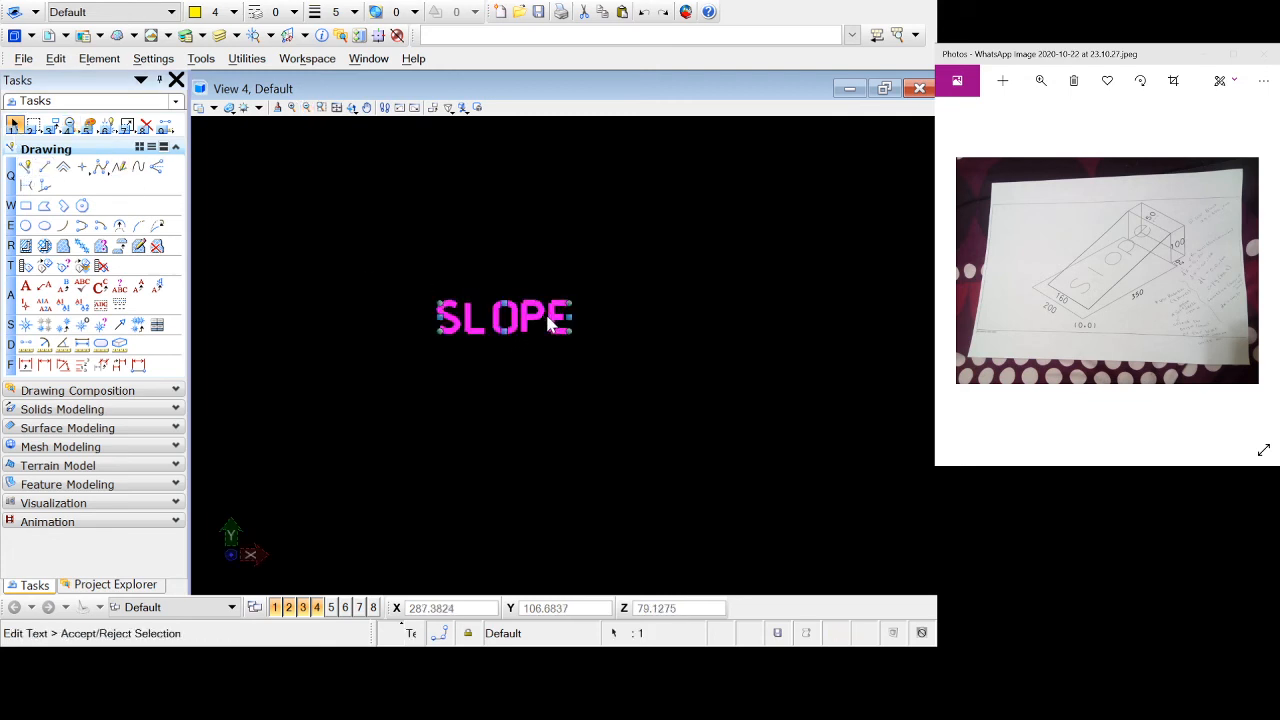
key(Escape)
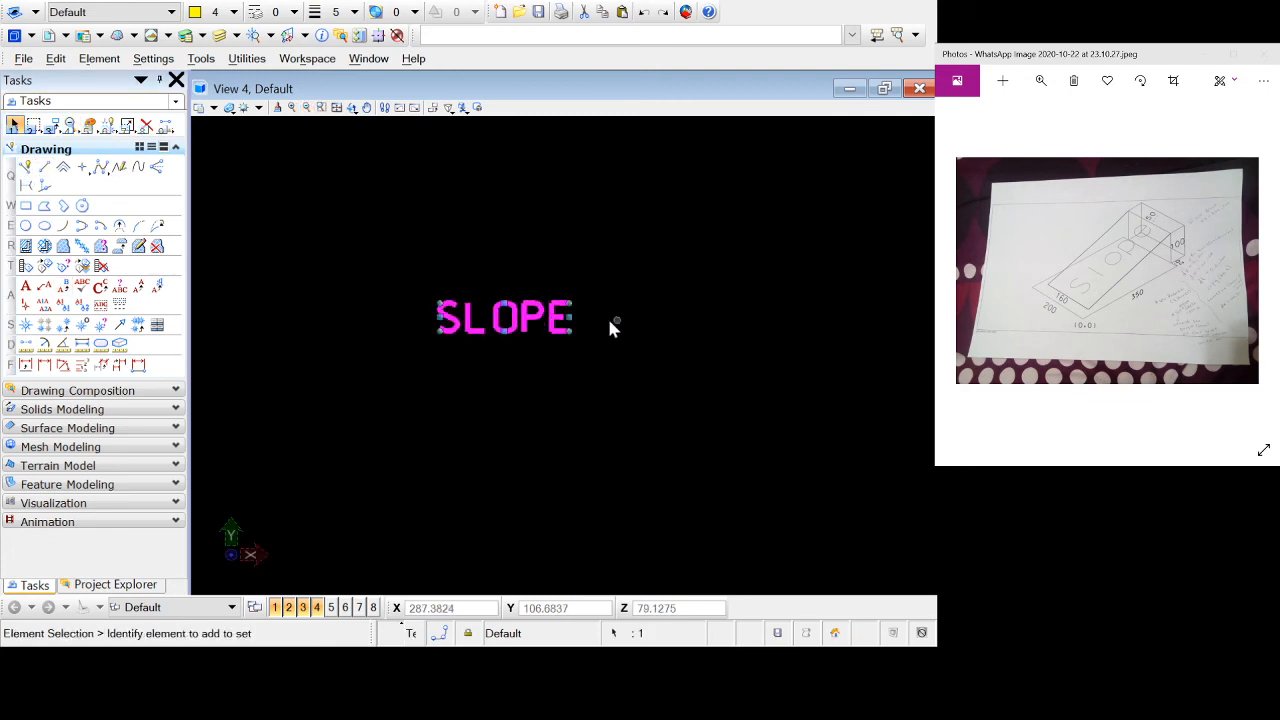
click(533, 318)
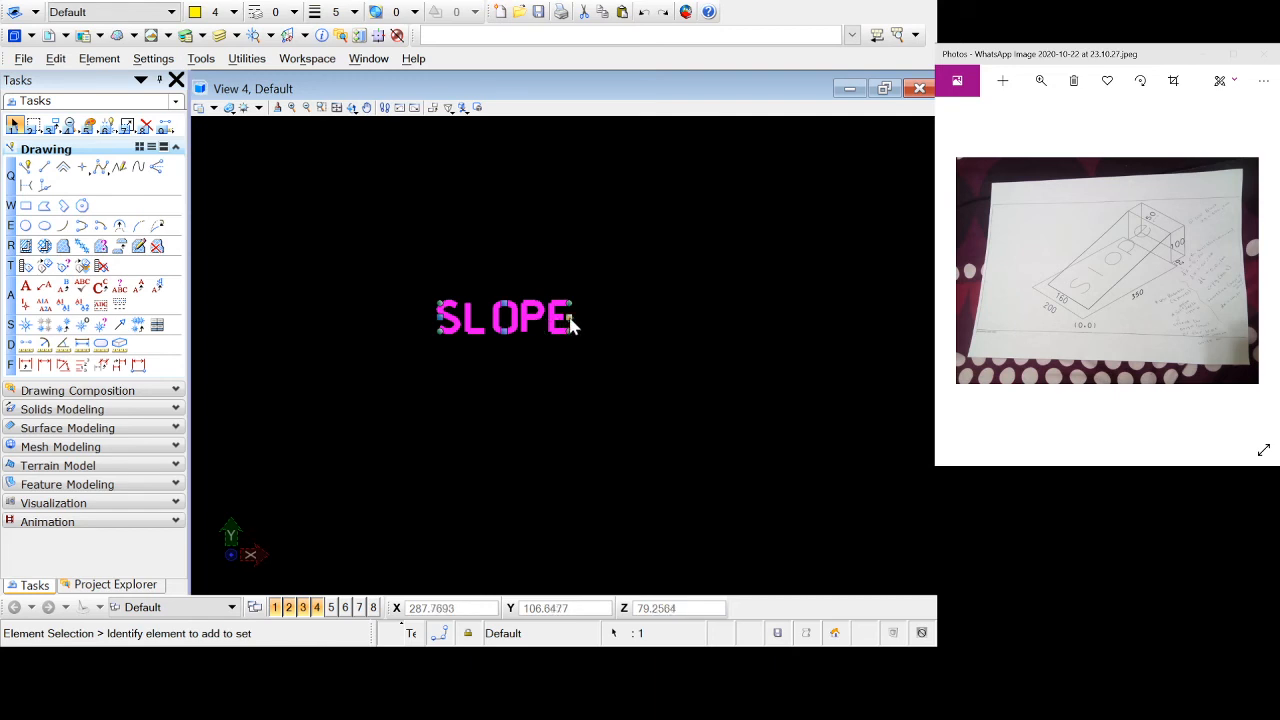
click(570, 331)
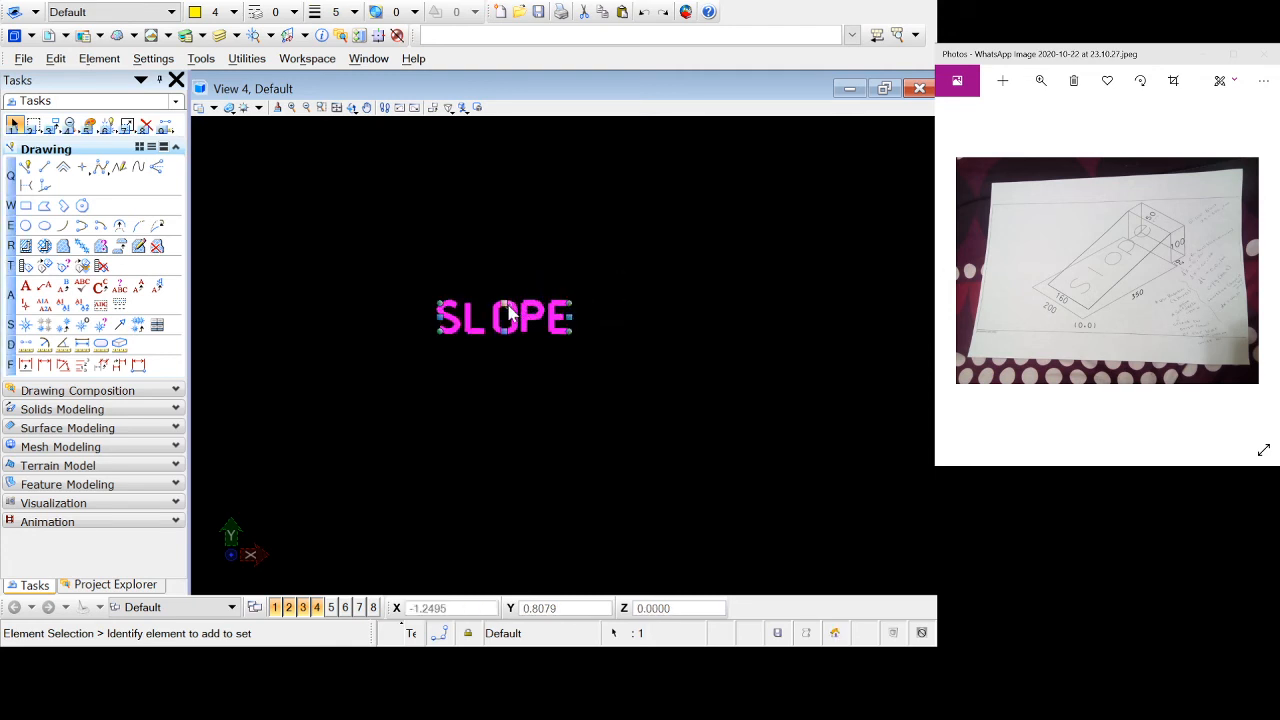
drag(507, 304, 608, 205)
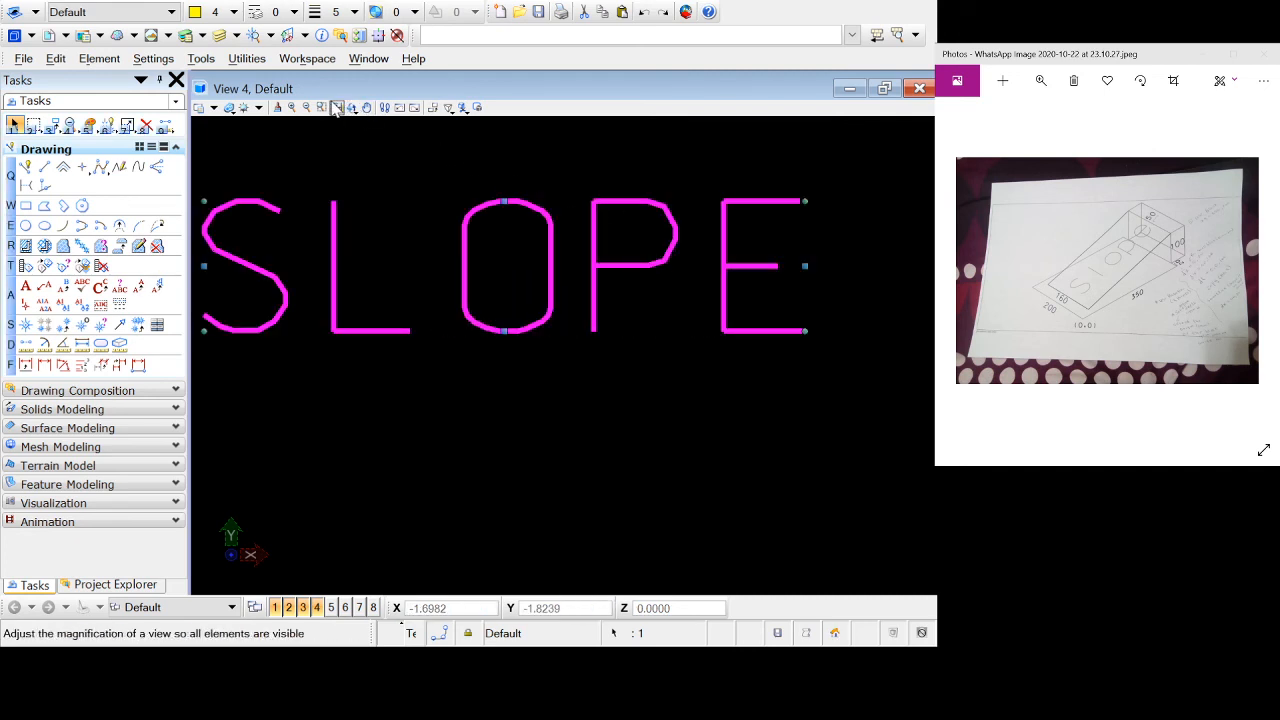
- Scale the SLOPE text up in two further stages until its last letter nearly reaches the closest red edge
click(307, 107)
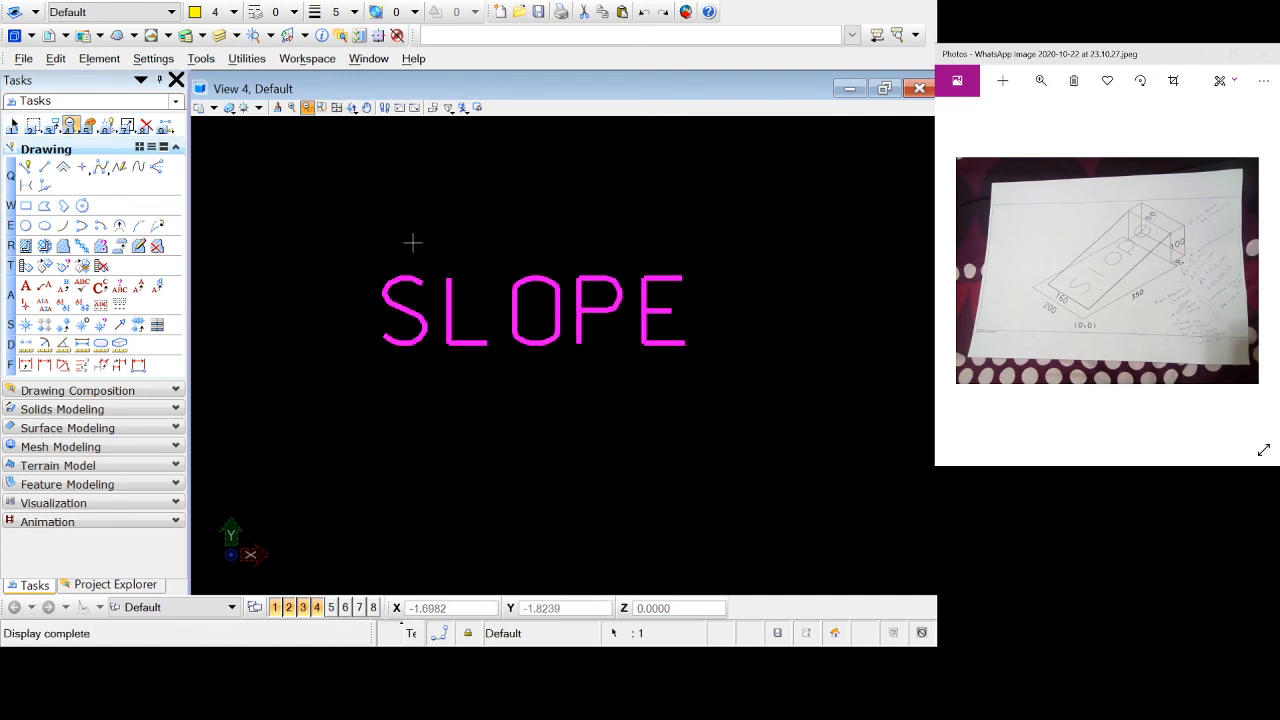
click(14, 125)
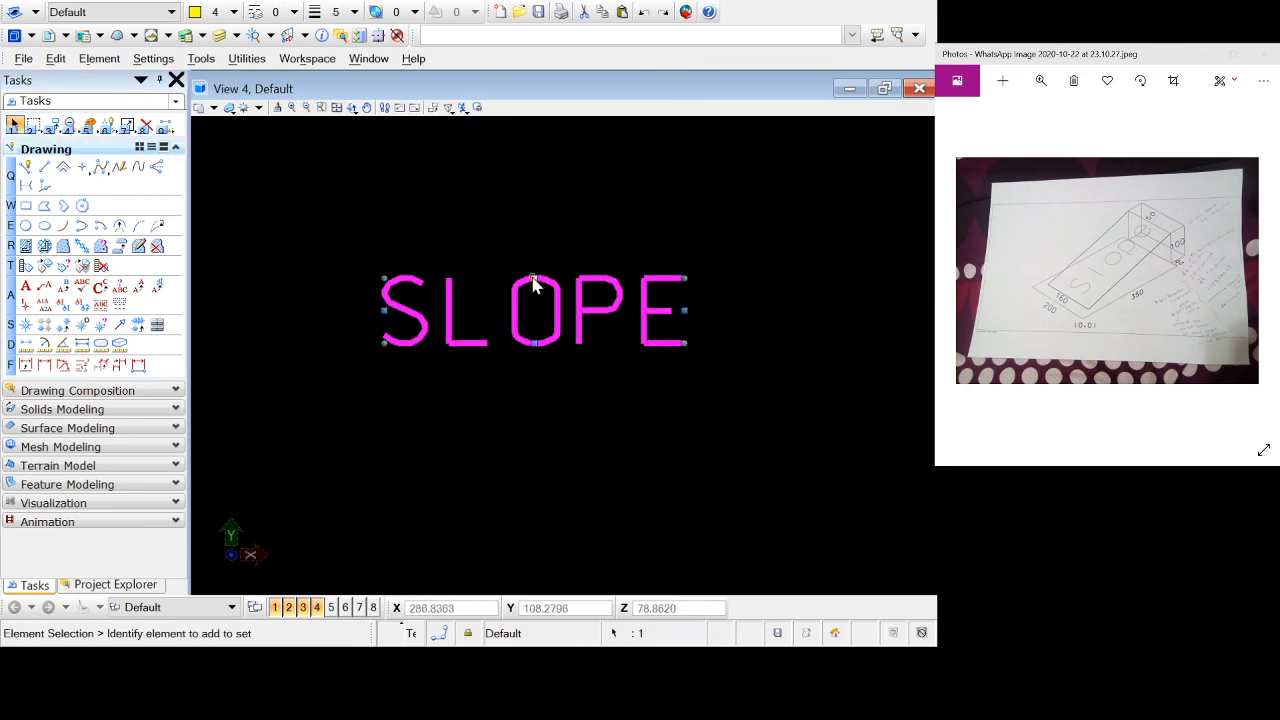
scroll(533, 285, up, 3)
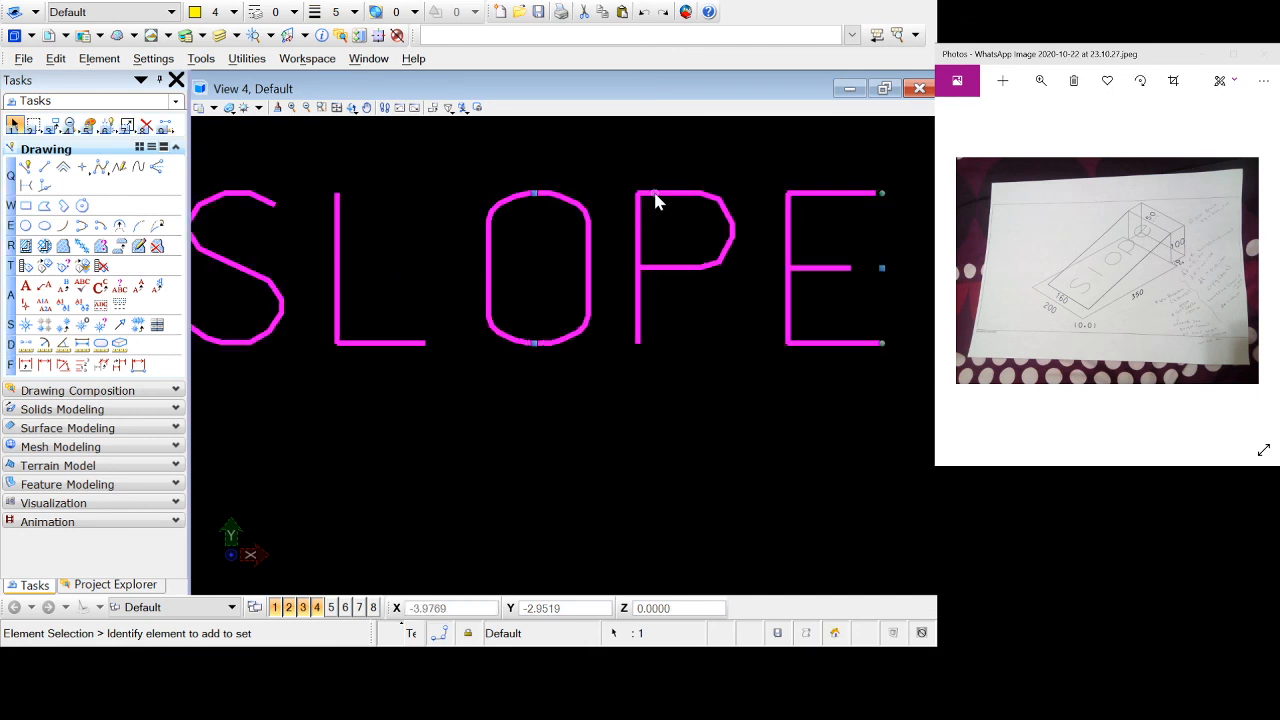
click(307, 108)
click(520, 315)
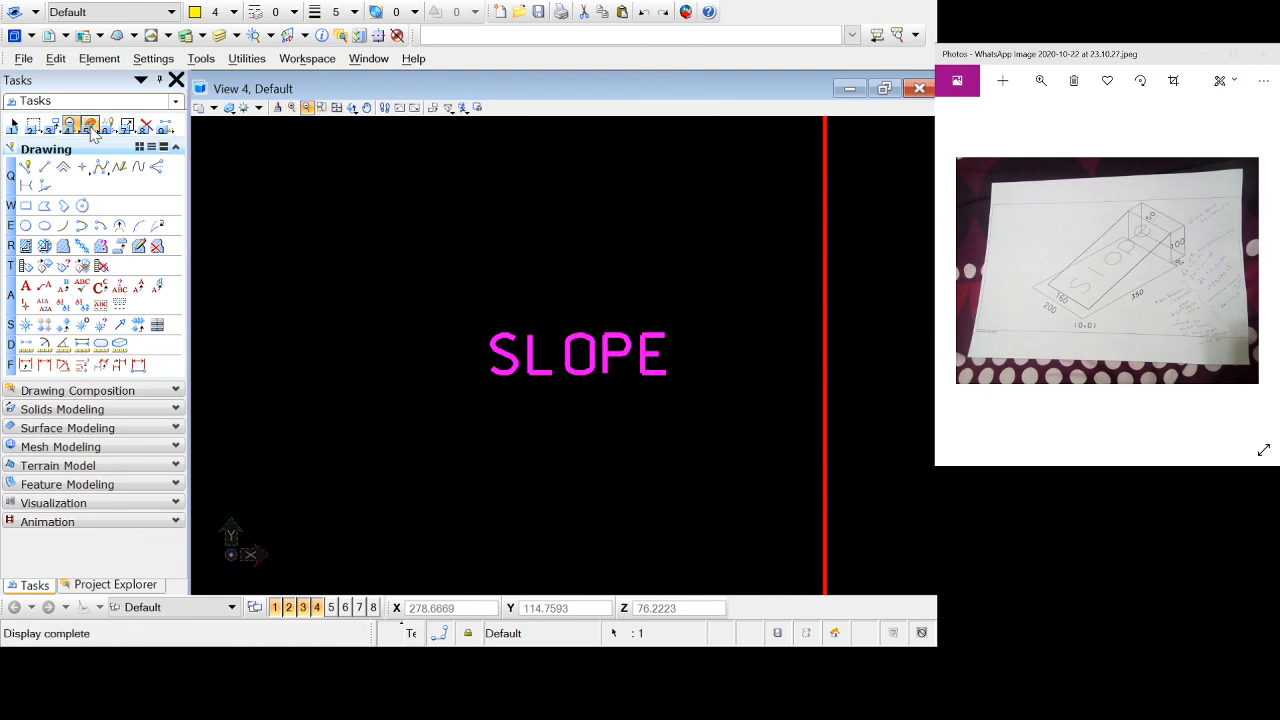
click(15, 125)
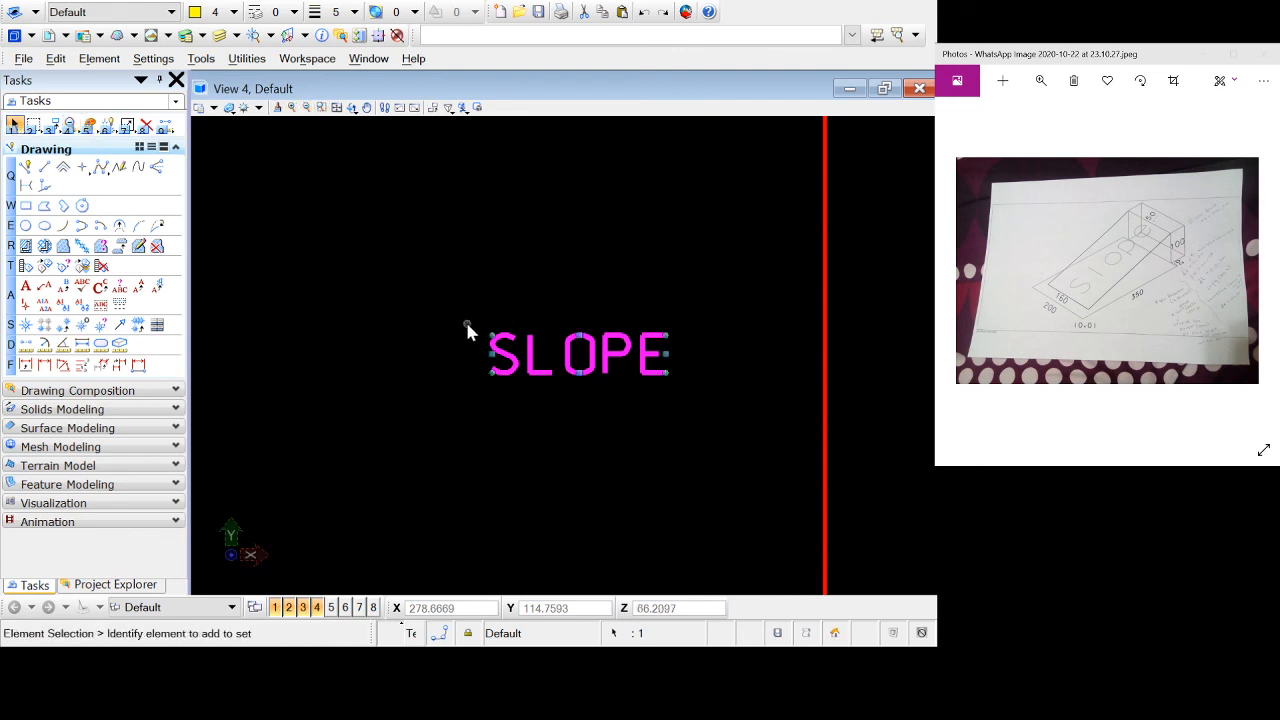
click(580, 340)
drag(580, 340, 613, 285)
click(575, 235)
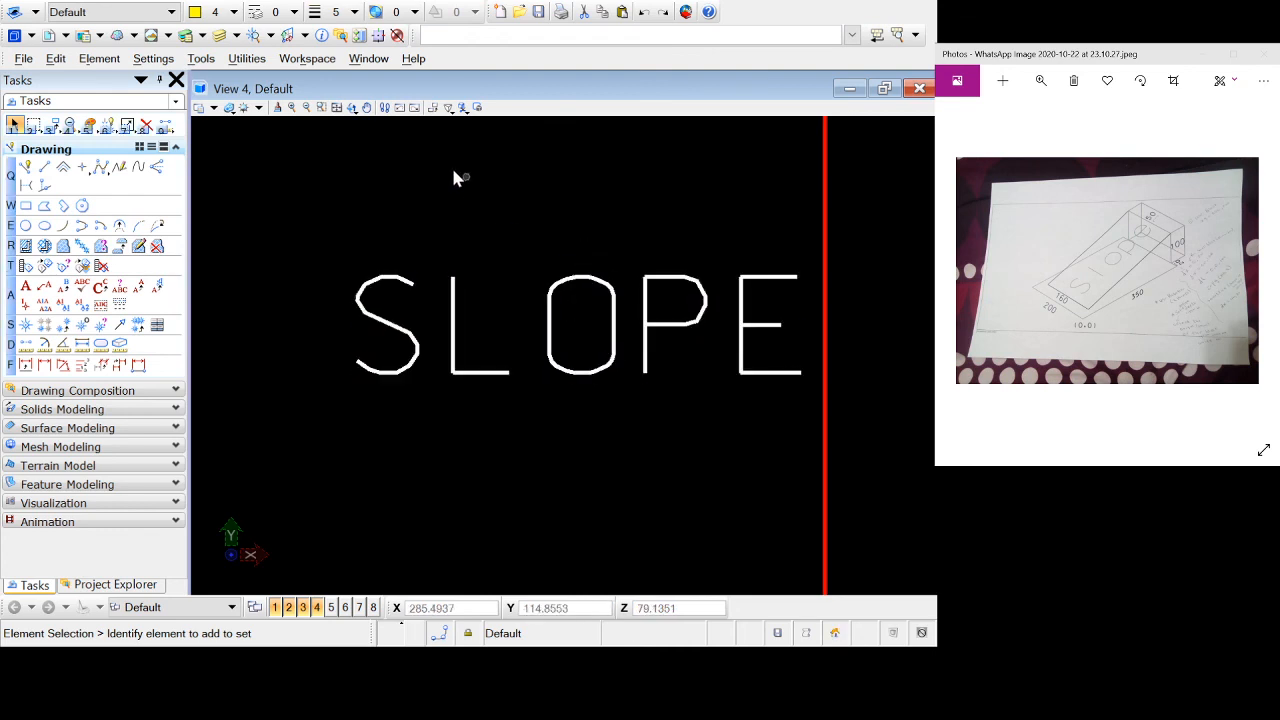
- Enlarge the SLOPE text to about half the sloping face's length near the face's middle, and restore View 4 to the four-view layout
click(338, 108)
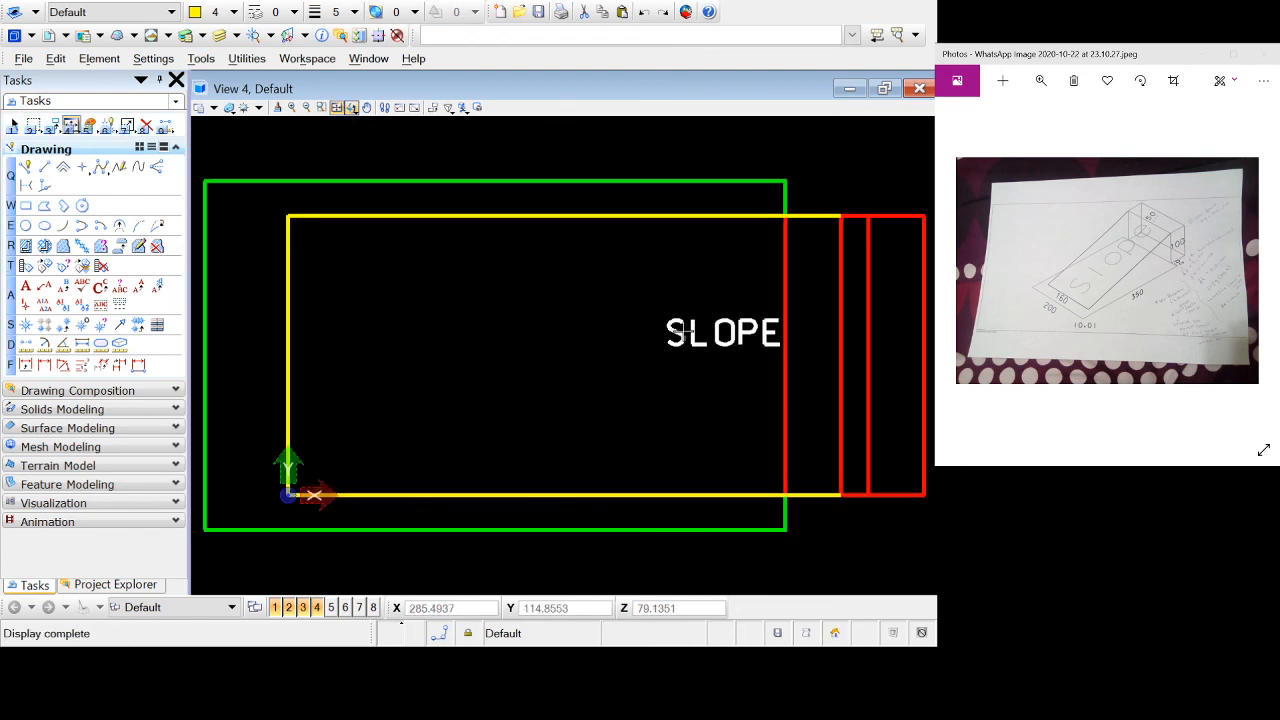
click(14, 125)
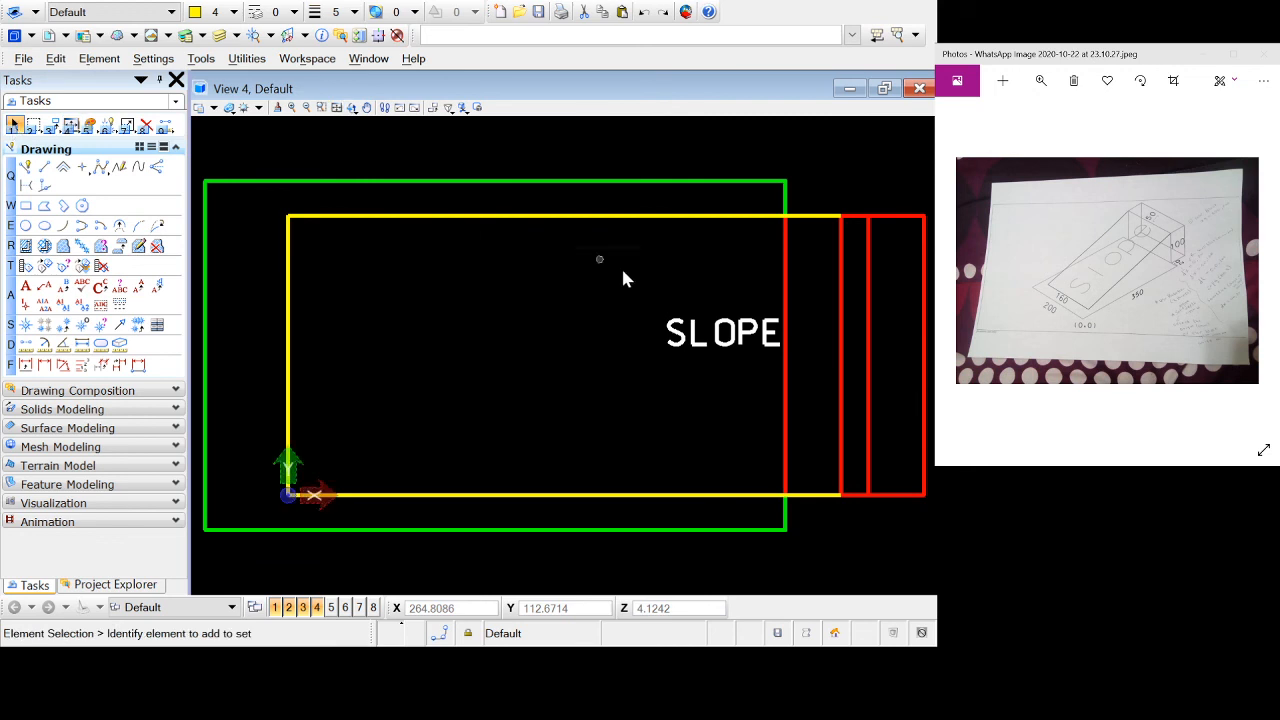
click(683, 337)
drag(683, 337, 577, 308)
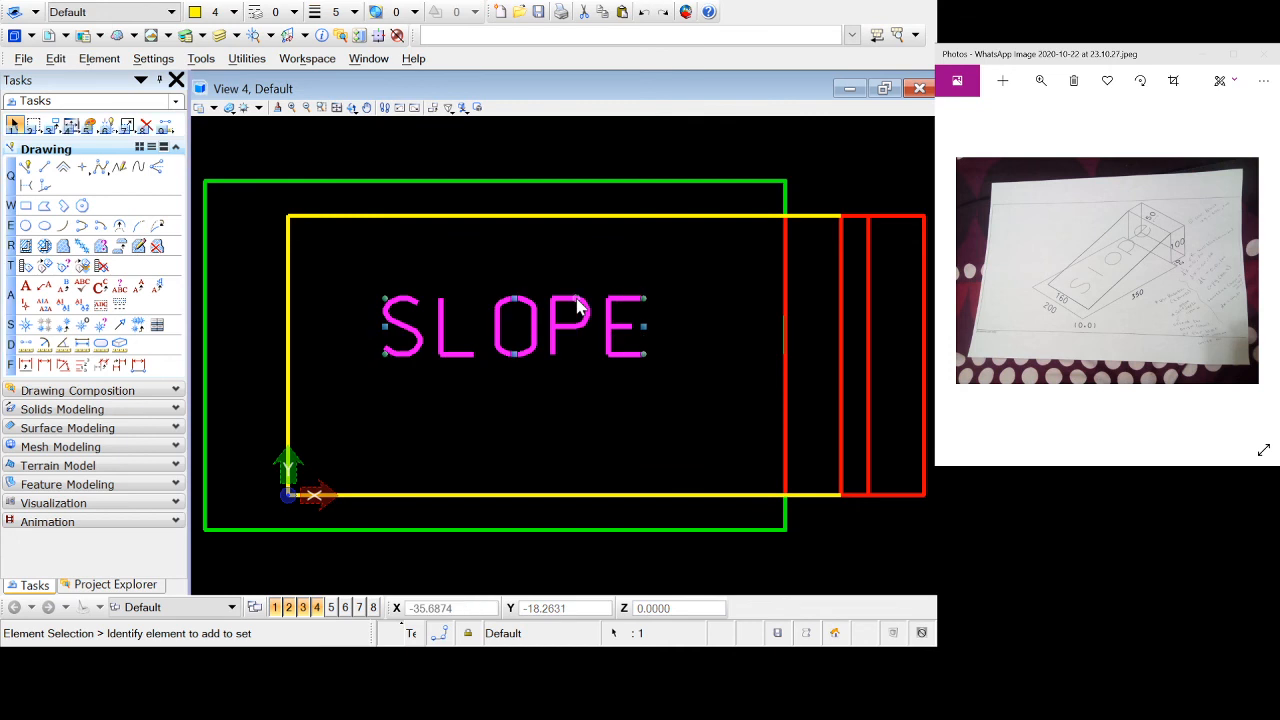
click(414, 163)
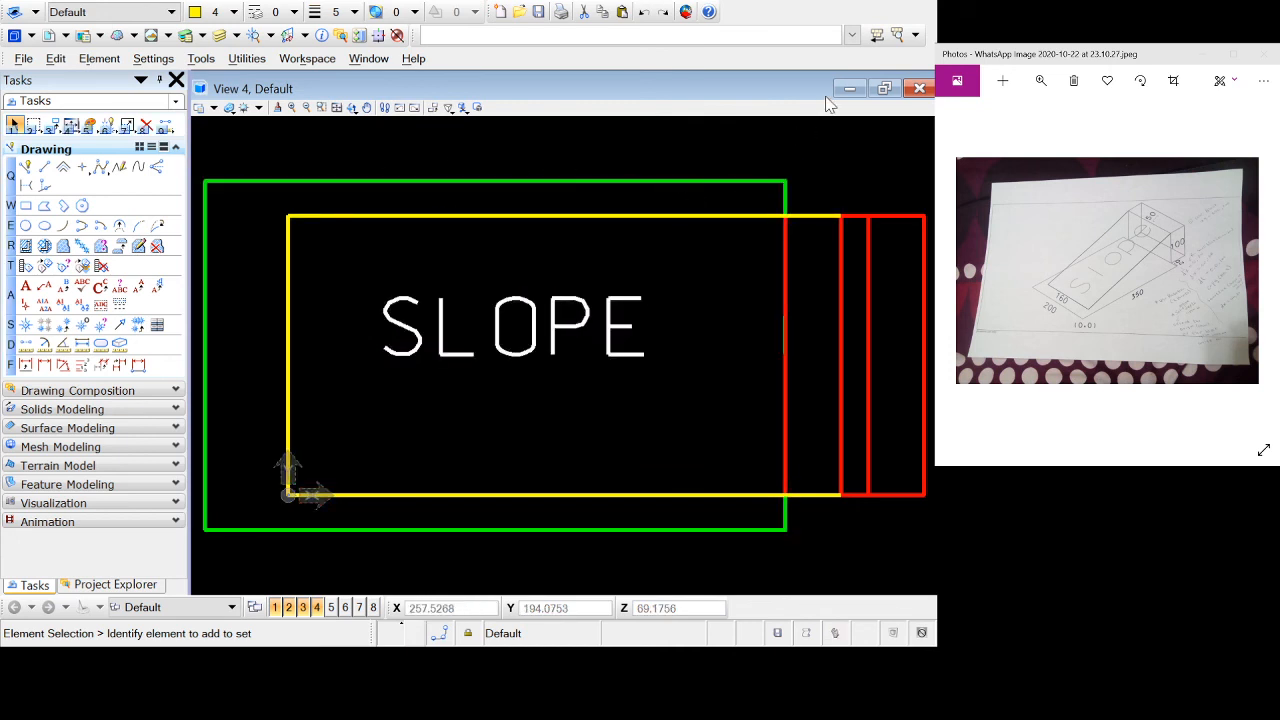
click(884, 89)
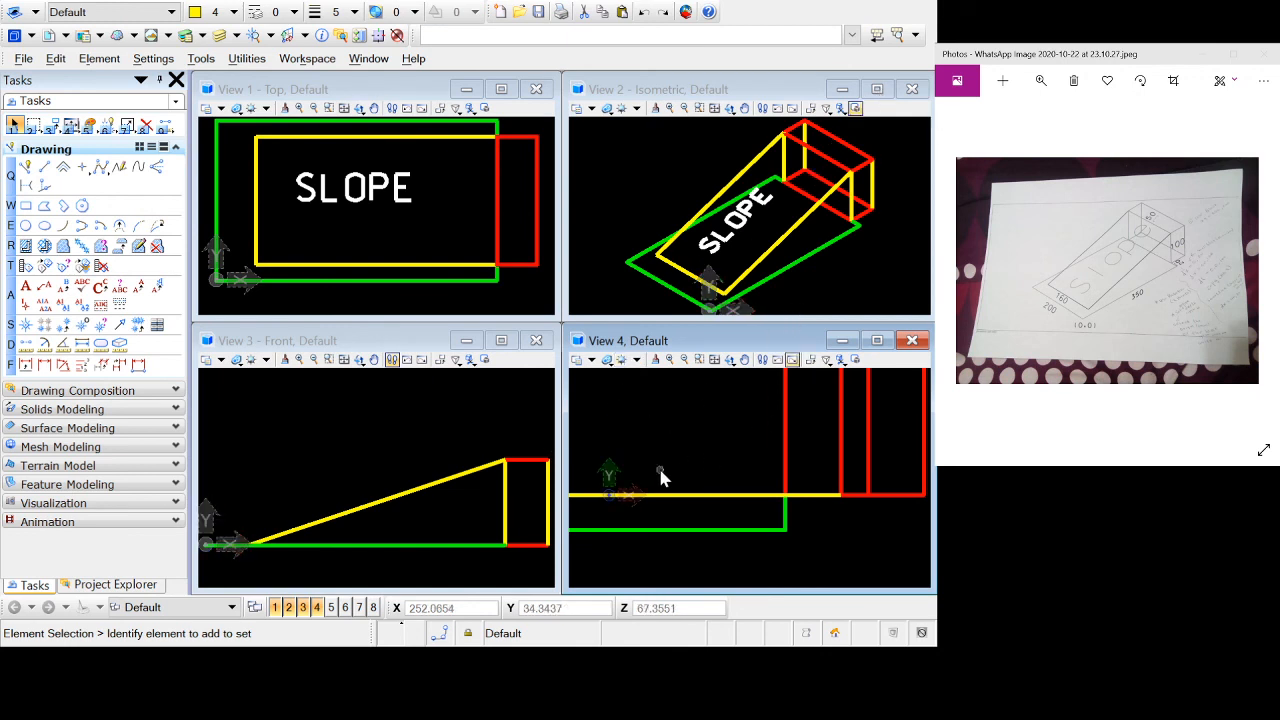
click(714, 360)
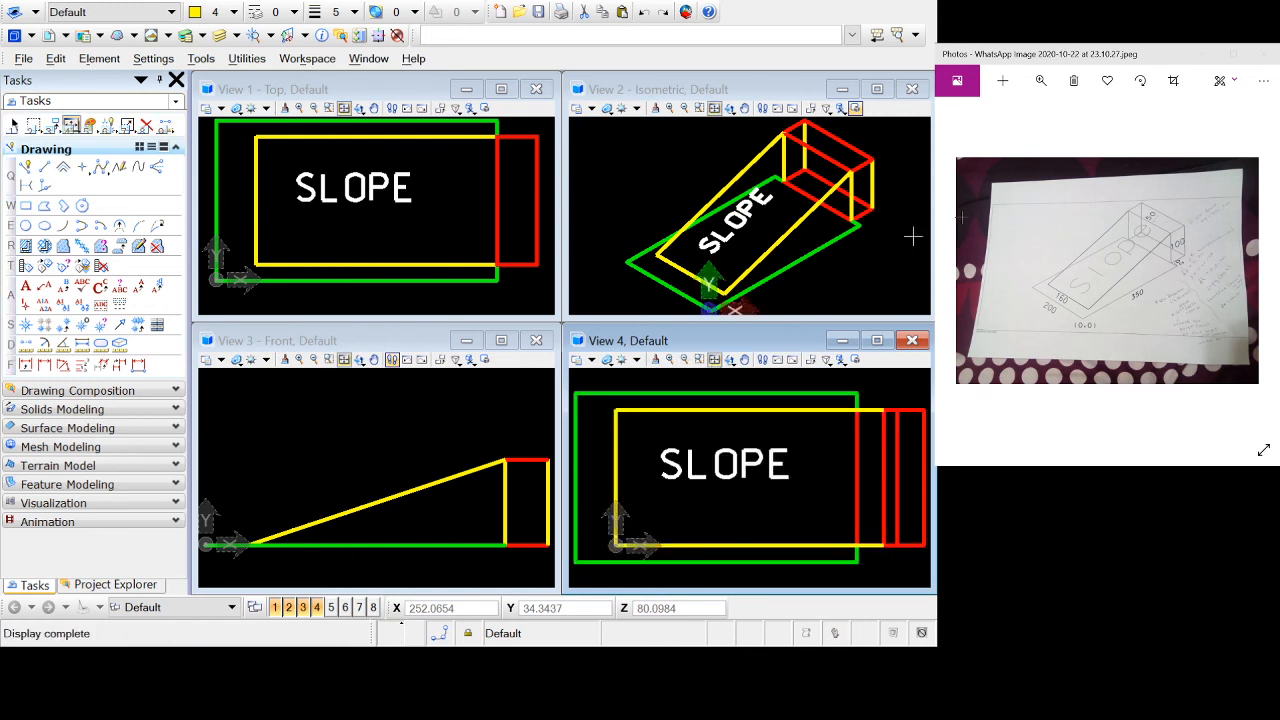